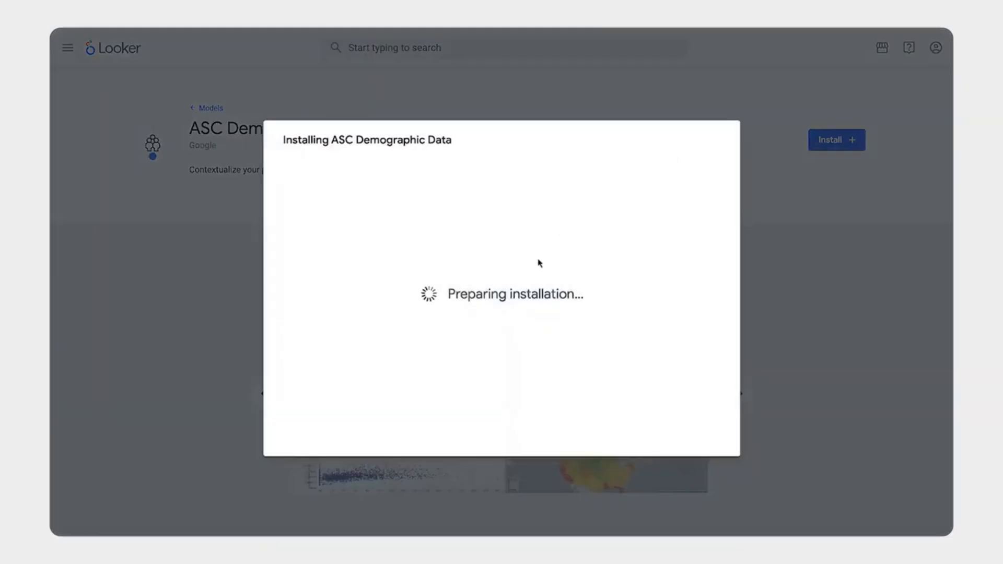
Install the ASC Demographic Data block using the big-query-census-connect connection.
left_click(623, 220)
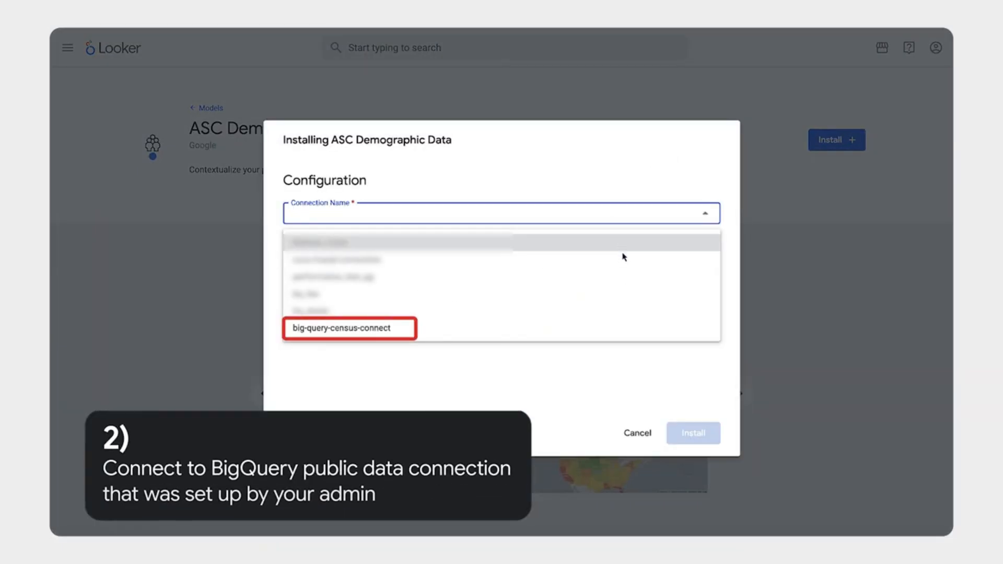
left_click(622, 334)
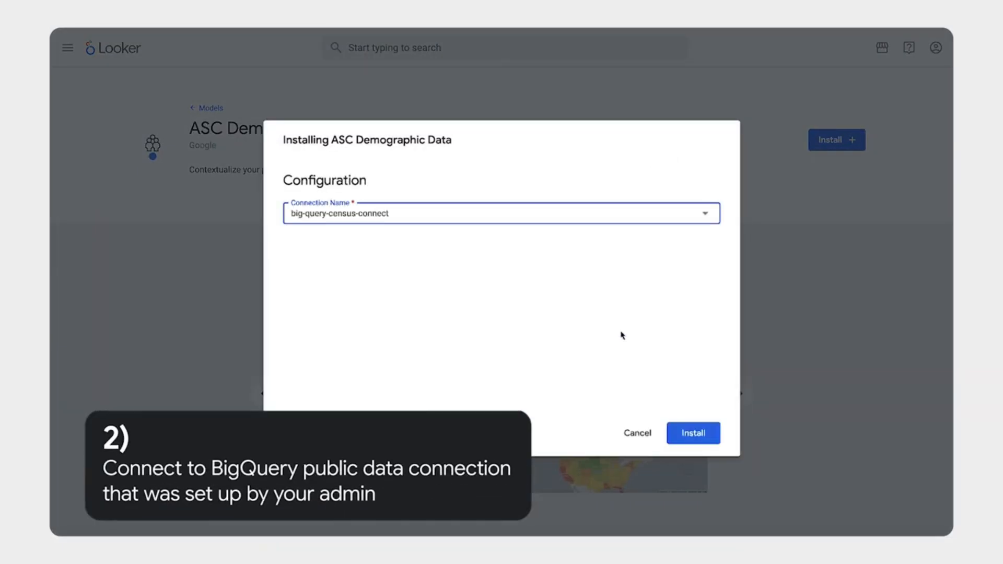
left_click(691, 433)
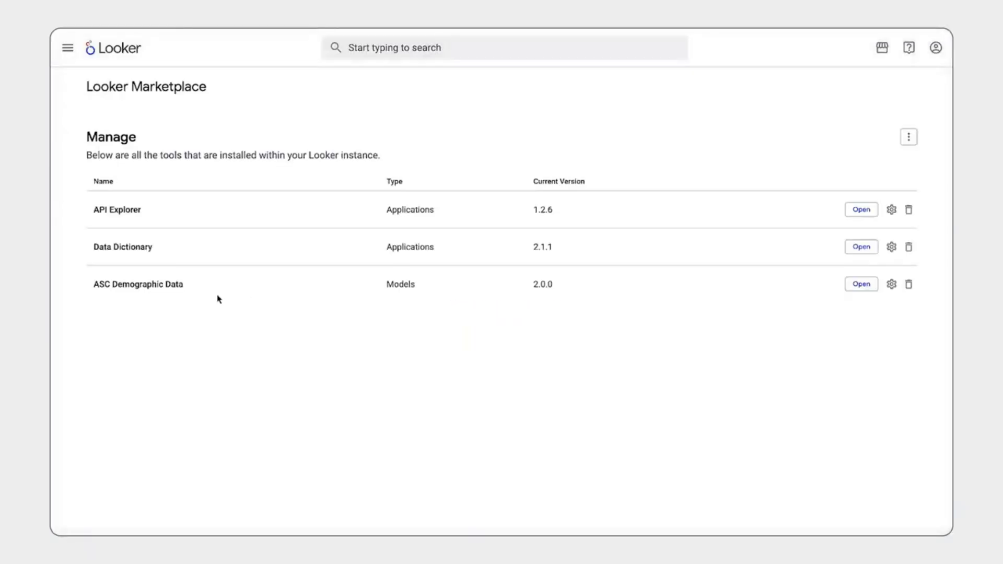
Open the Census Overview dashboard from the installed ASC Demographic Data block.
left_click(68, 50)
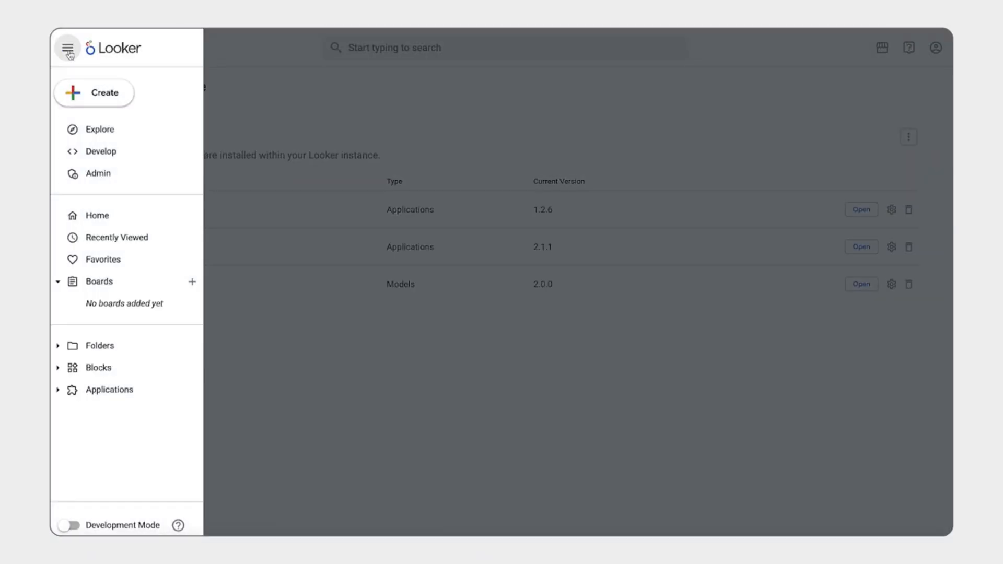
left_click(71, 369)
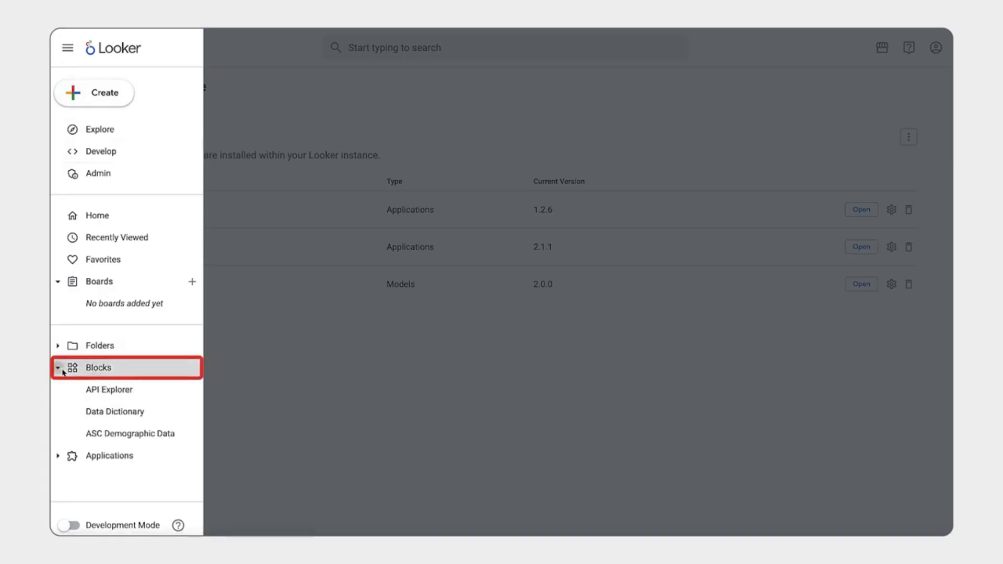
left_click(86, 429)
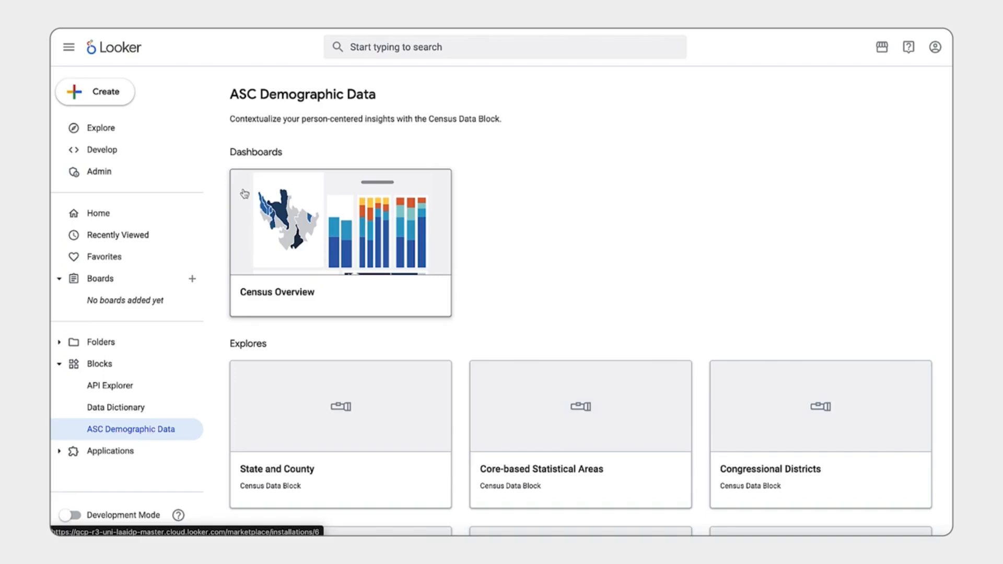
left_click(245, 193)
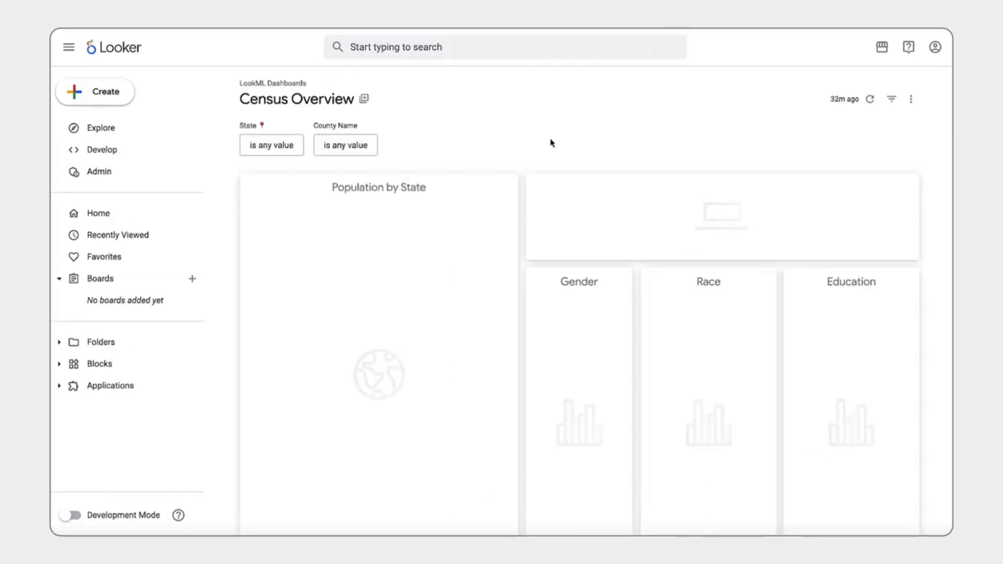
Look over the dashboard, explore from the Population by State tile and open that Explore in a report.
scroll(520, 193, "down", 1)
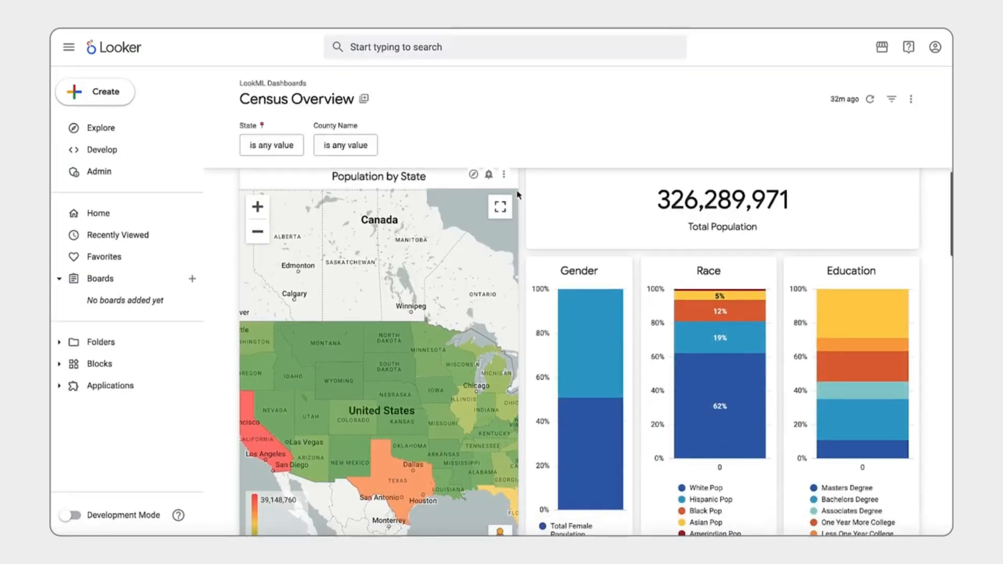
scroll(522, 202, "down", 5)
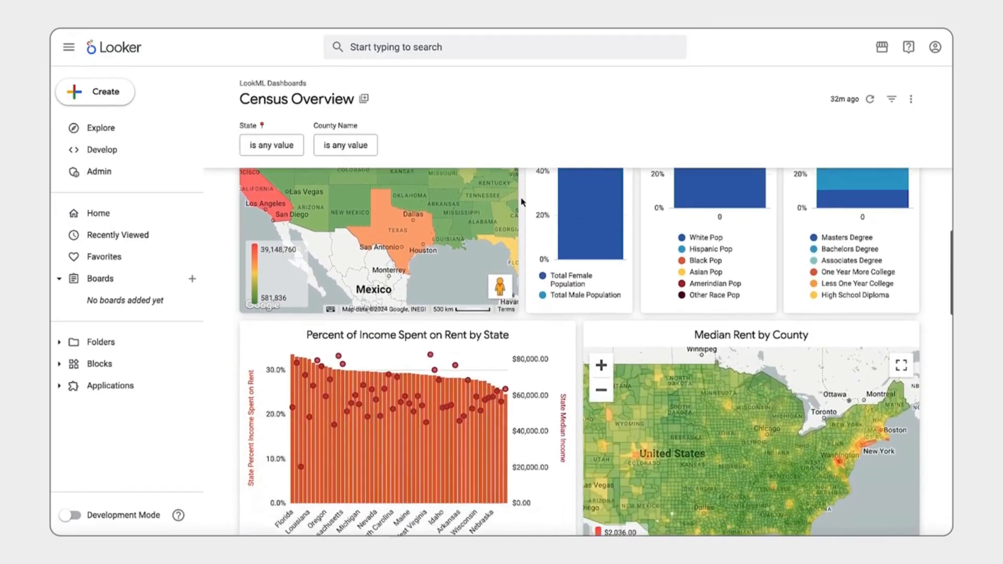
scroll(522, 201, "up", 5)
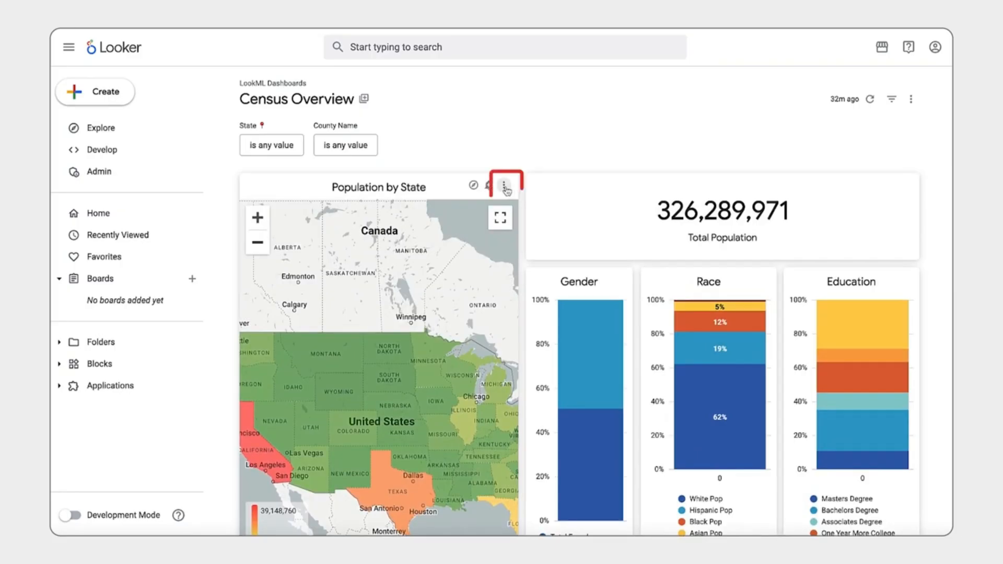
left_click(503, 185)
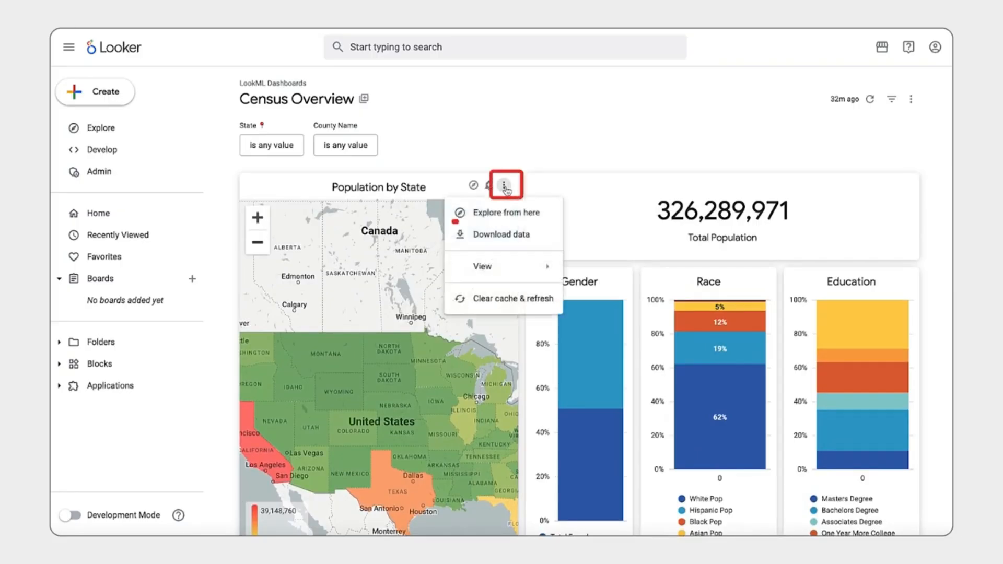
left_click(502, 223)
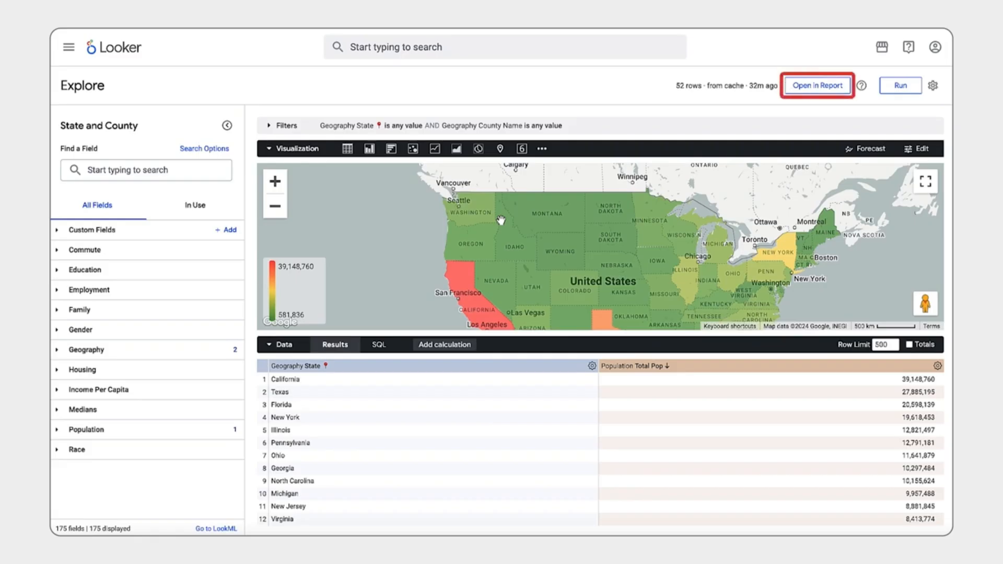
left_click(807, 89)
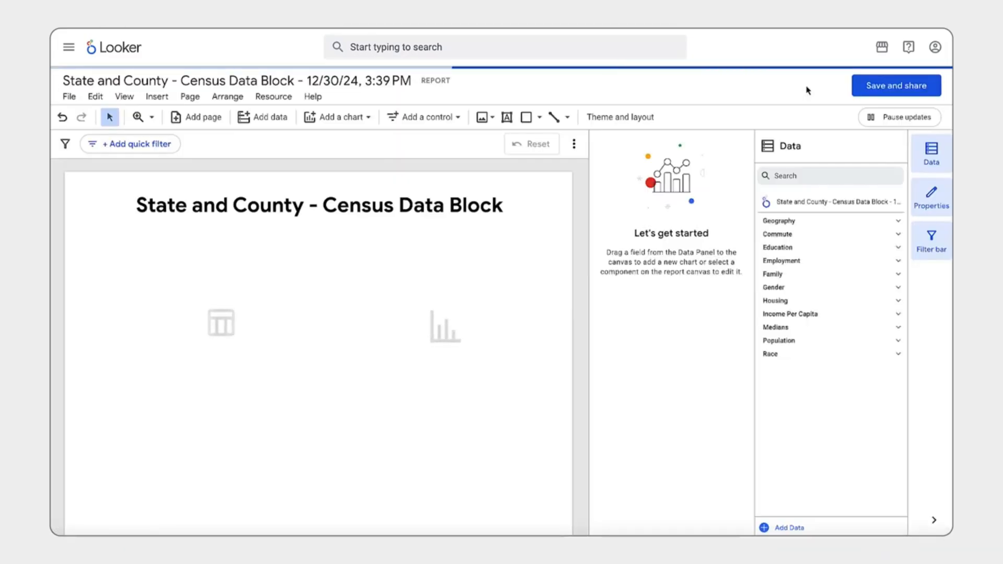
Delete the default title, table and bar chart from the report canvas.
left_click_drag(565, 439, 87, 183)
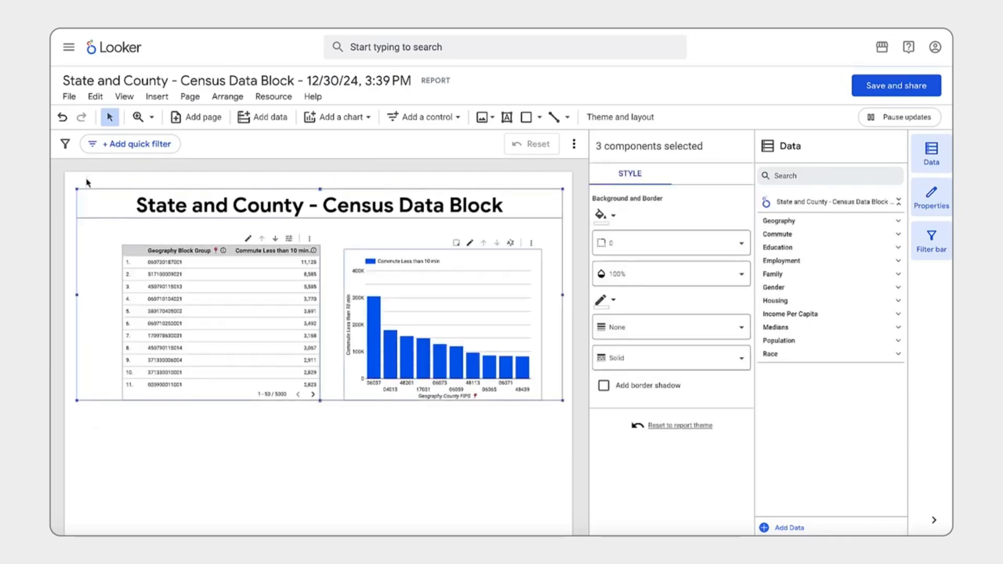
left_click(98, 204, "shift")
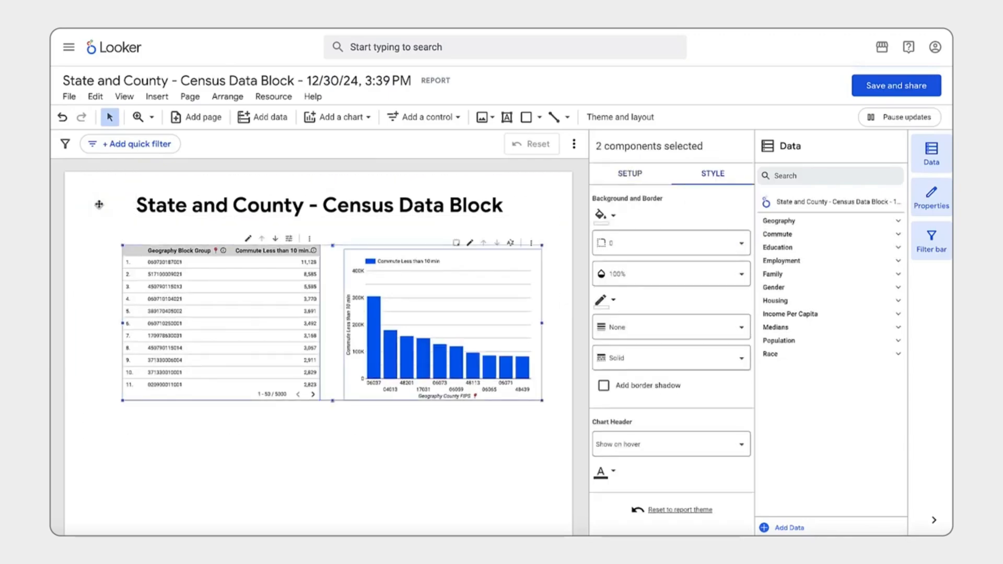
left_click(99, 203, "shift")
right_click(98, 204)
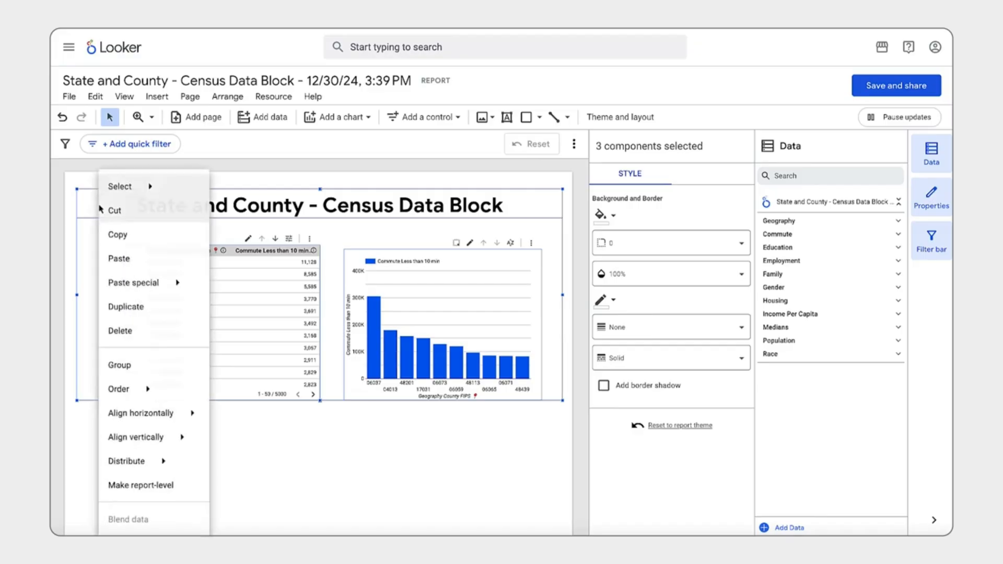
left_click(148, 337)
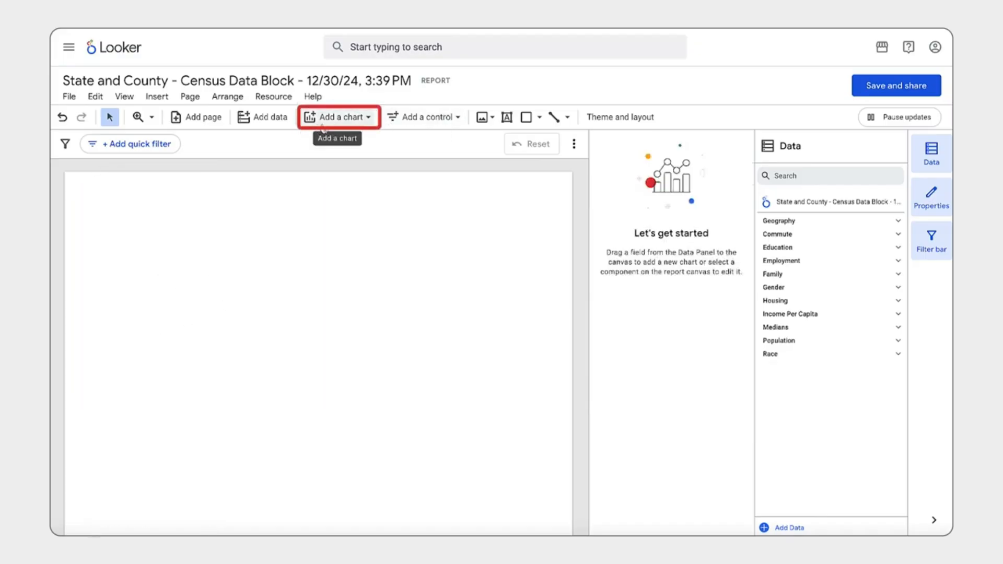
Add a Google Maps combo map near the upper-left corner of the report canvas, about half the page wide.
left_click(342, 126)
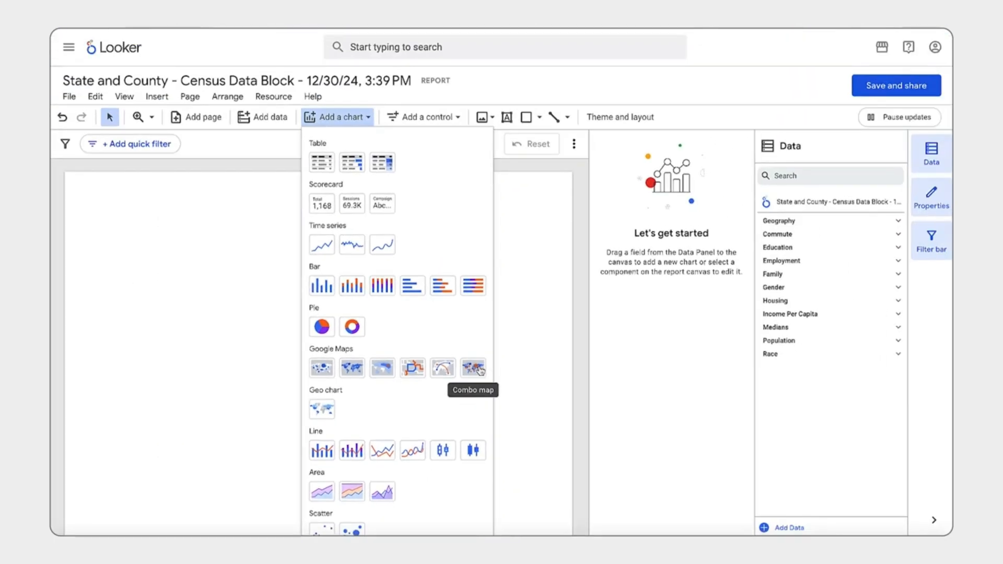
left_click(478, 368)
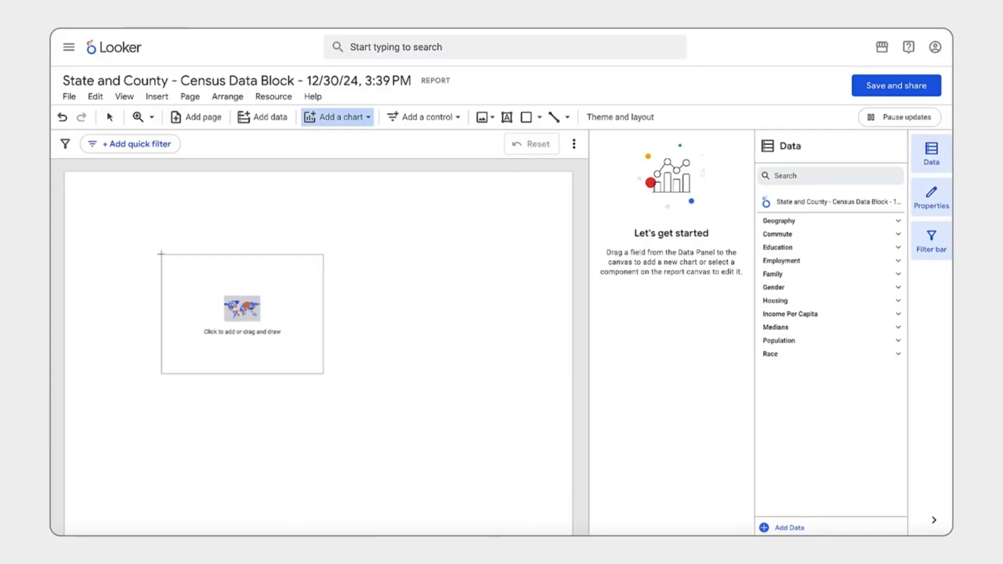
left_click_drag(86, 185, 355, 343)
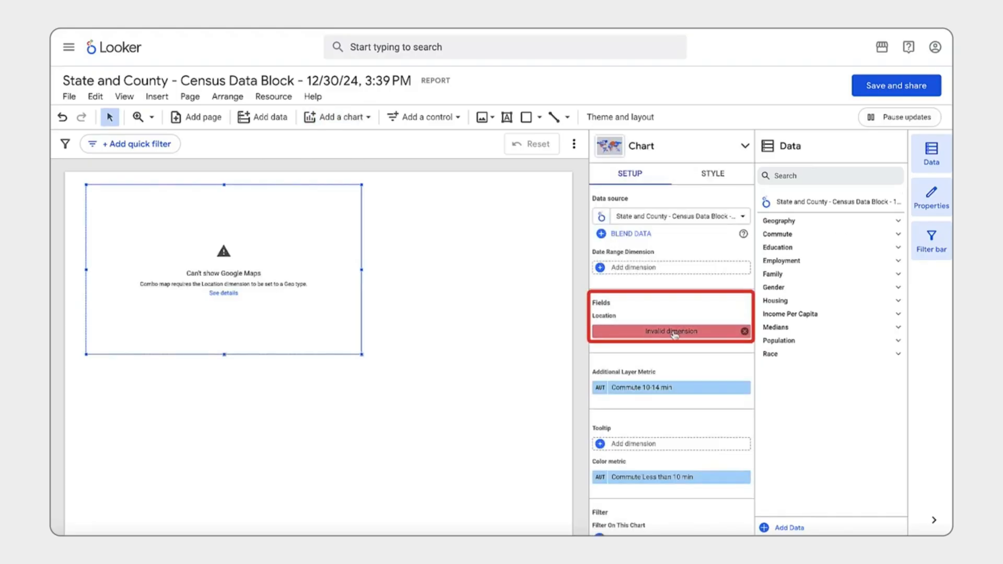
Change the Geography State field's type to Country subdivision (1st level) in the State and County data source and return to the report.
left_click(676, 217)
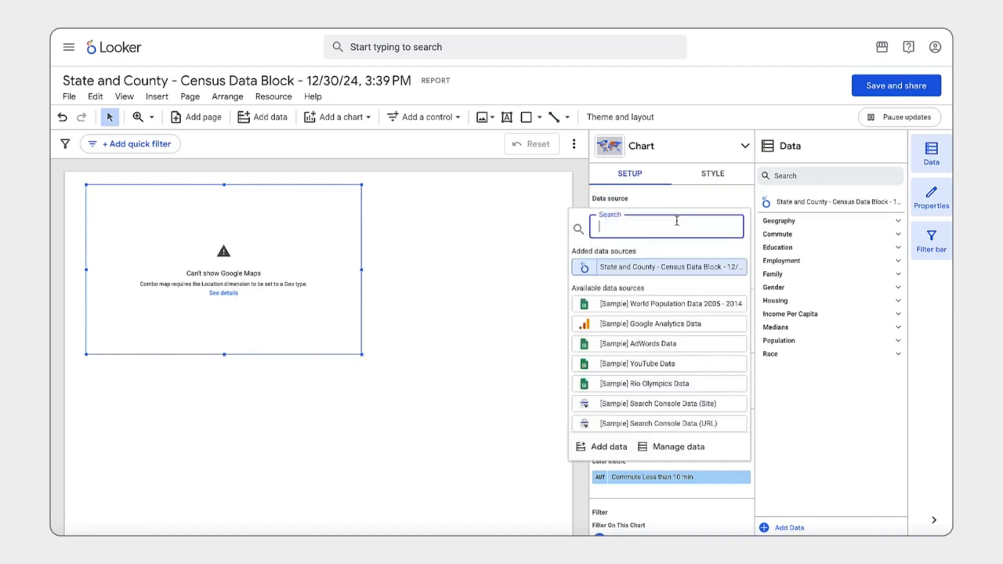
left_click(659, 447)
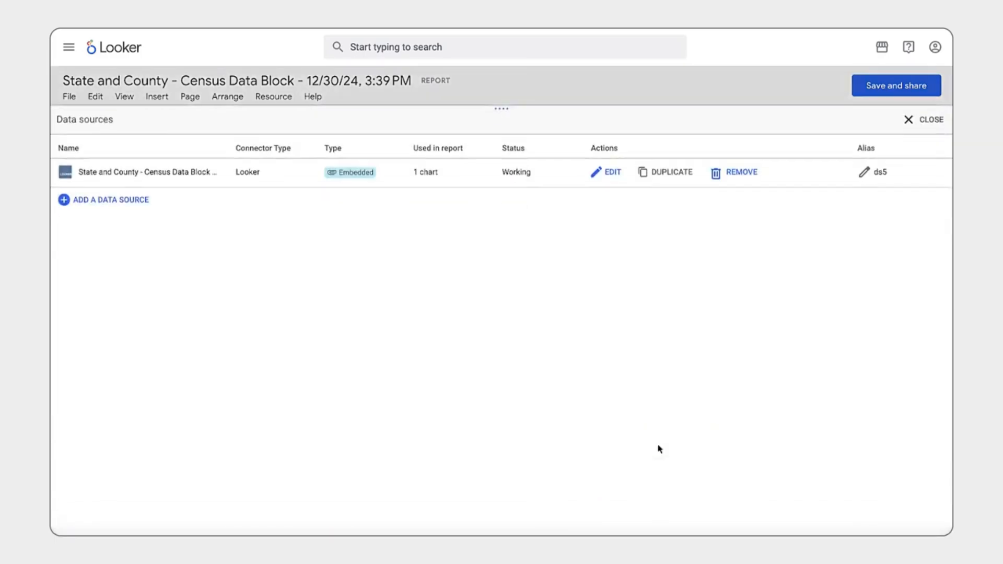
left_click(611, 173)
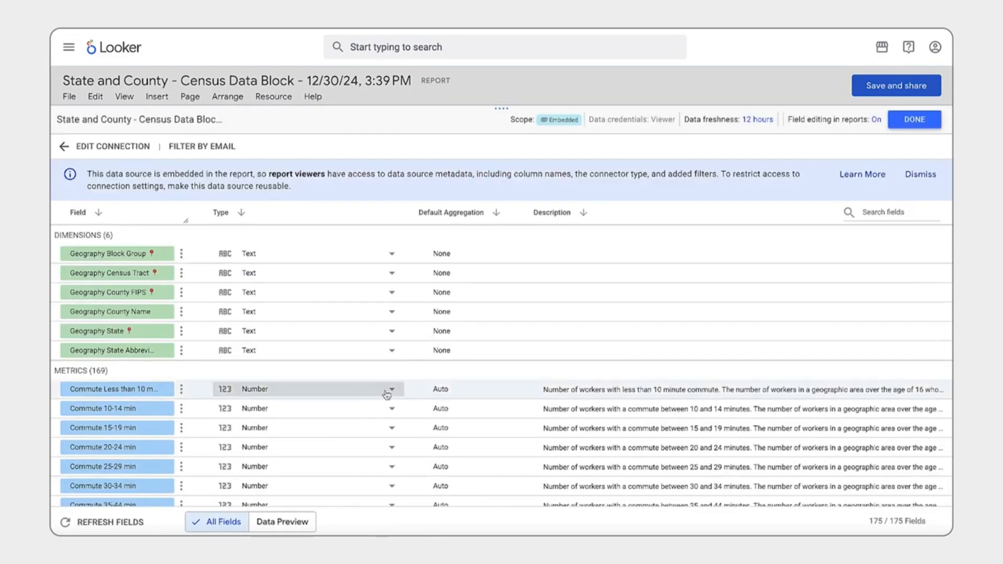
left_click(392, 332)
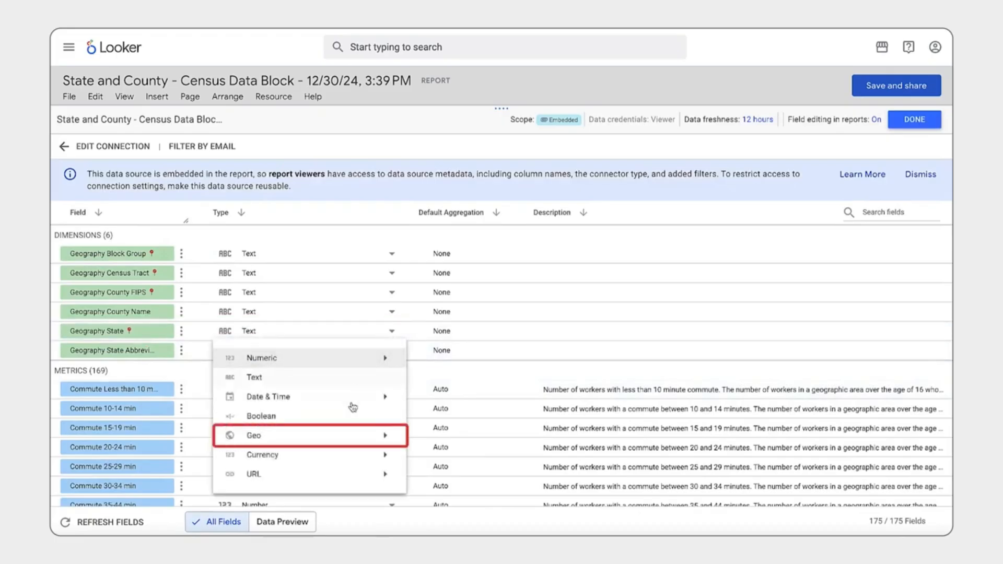
mouse_move(372, 437)
left_click(468, 411)
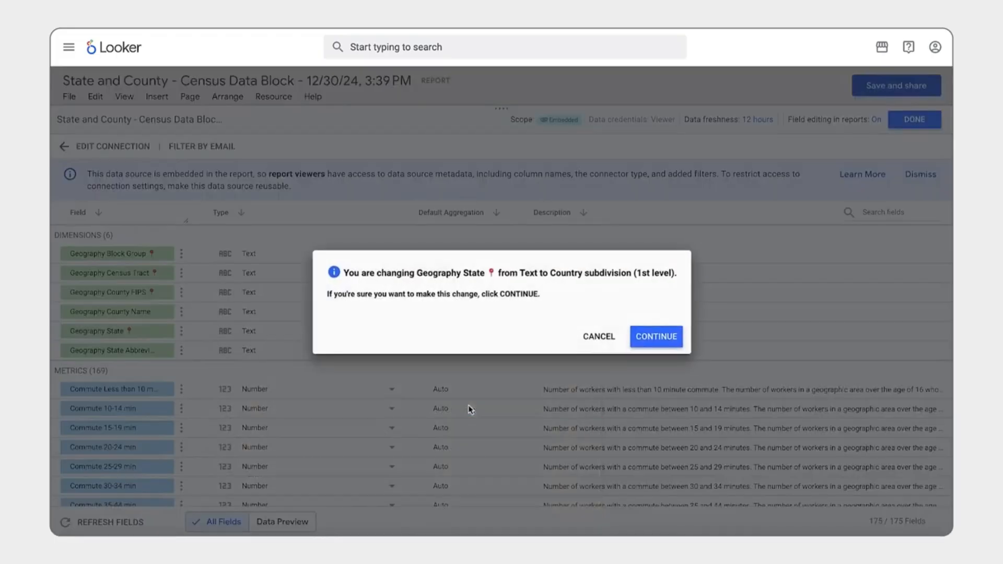
left_click(660, 336)
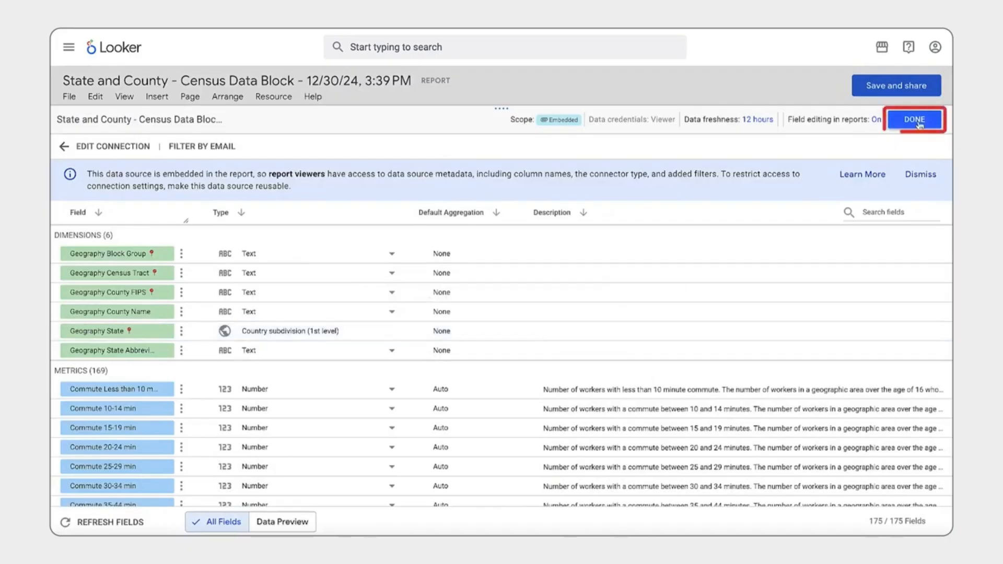
left_click(918, 122)
left_click(924, 118)
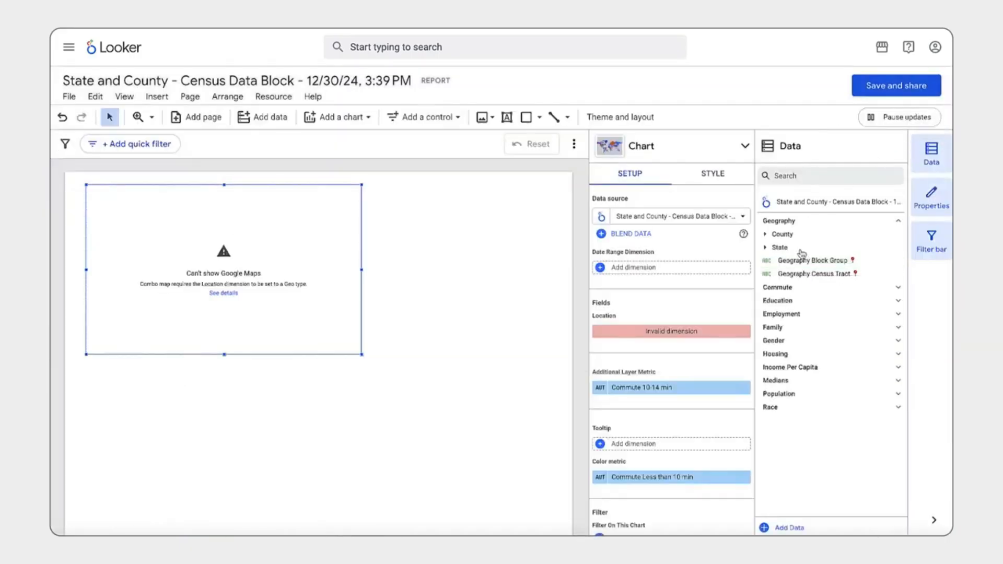
Set the combo map's Location to Geography State and its color metric to Commute Aggregate Travel Time to Work.
left_click(802, 254)
left_click_drag(812, 260, 673, 334)
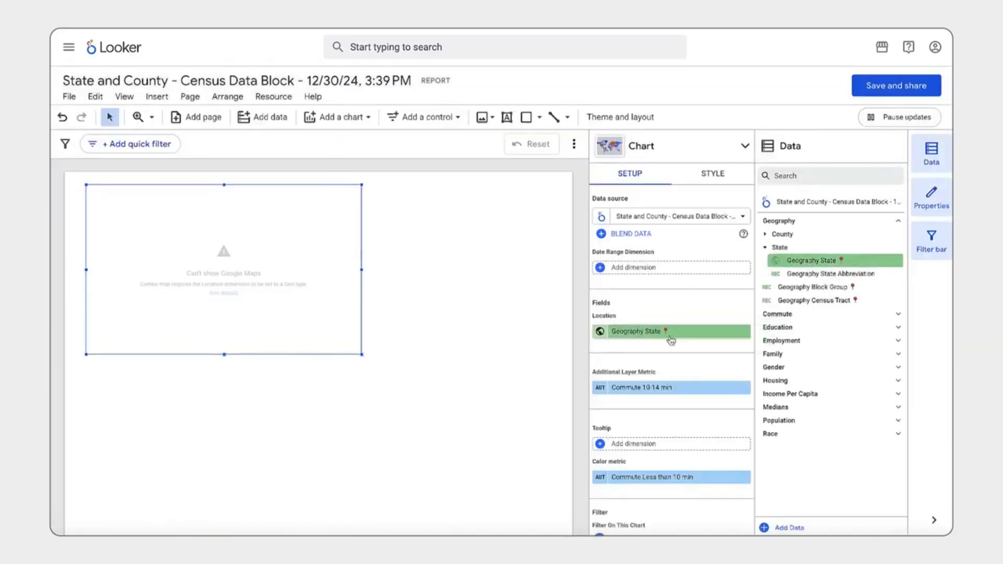
left_click(811, 317)
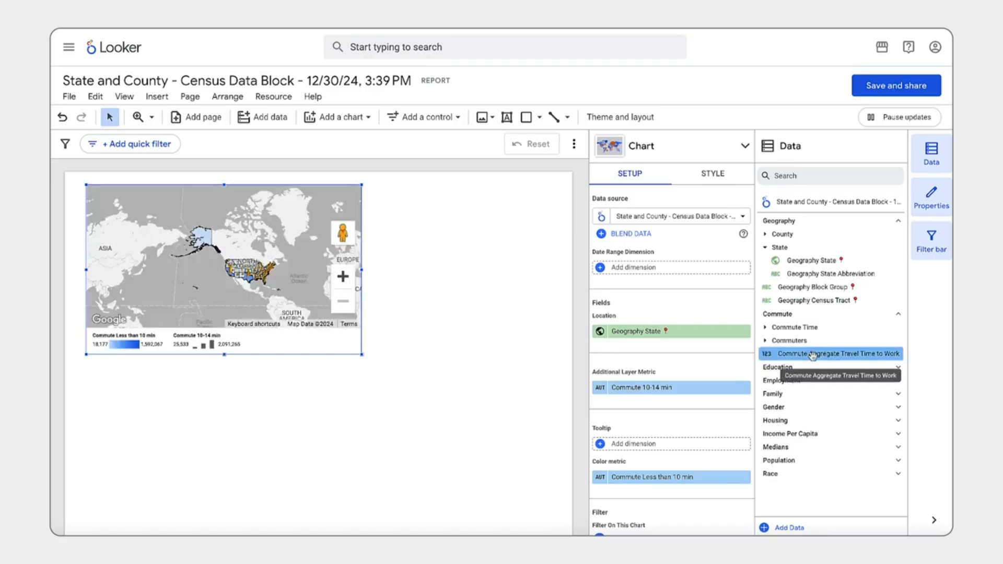
left_click_drag(812, 355, 656, 482)
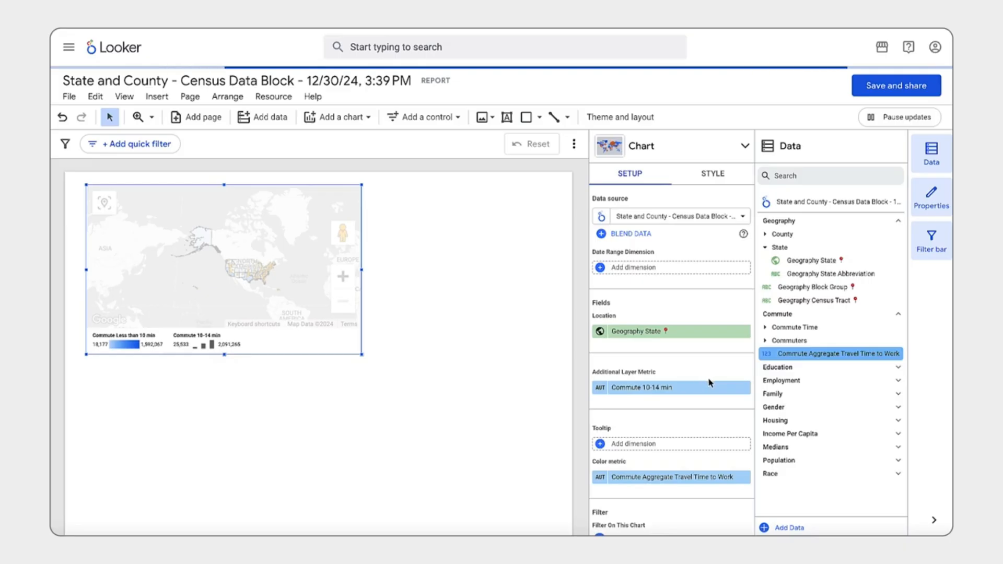
Replace the map's additional layer metric with Income Per Capita State Income per Capita.
left_click(745, 389)
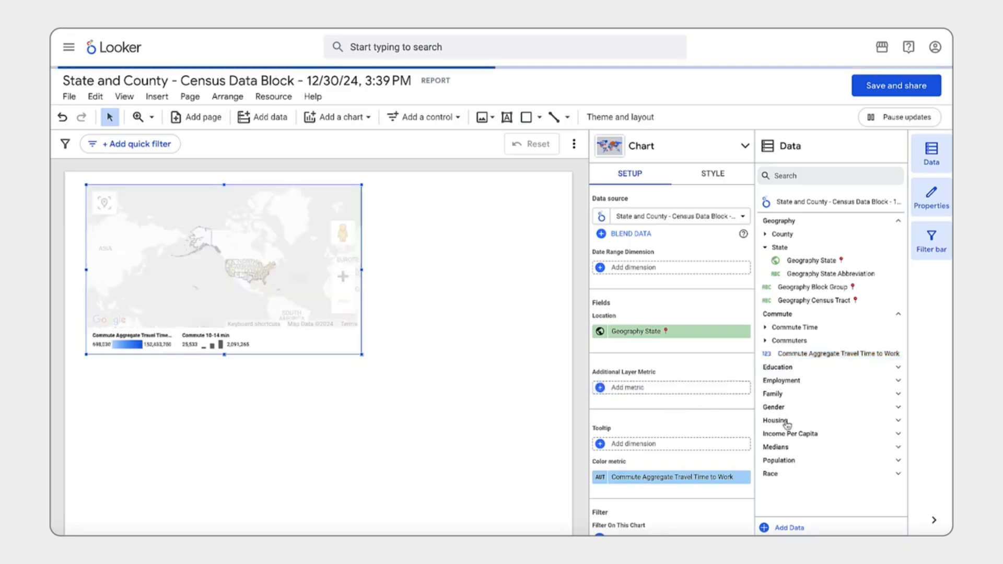
left_click(800, 435)
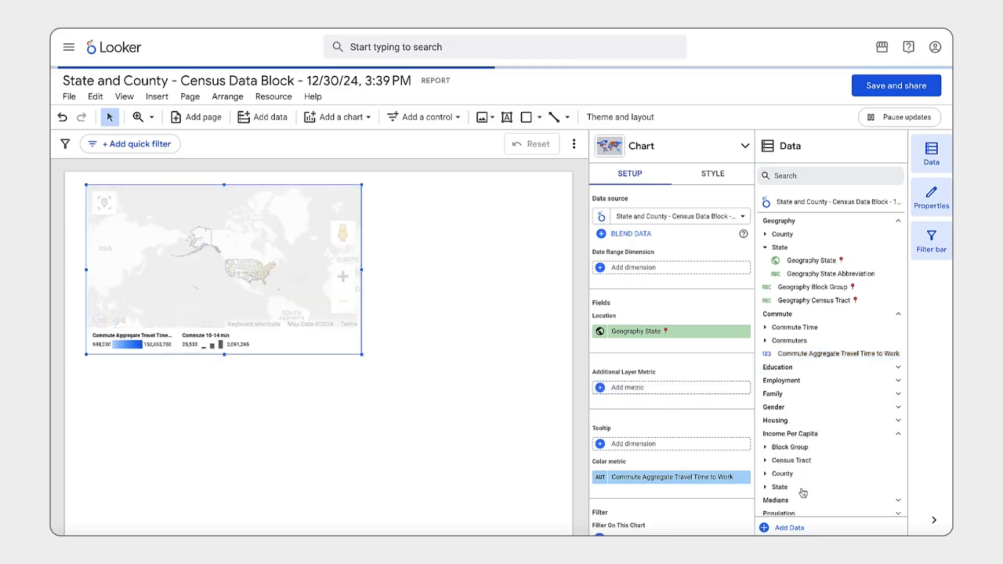
left_click(802, 488)
left_click_drag(806, 499, 652, 396)
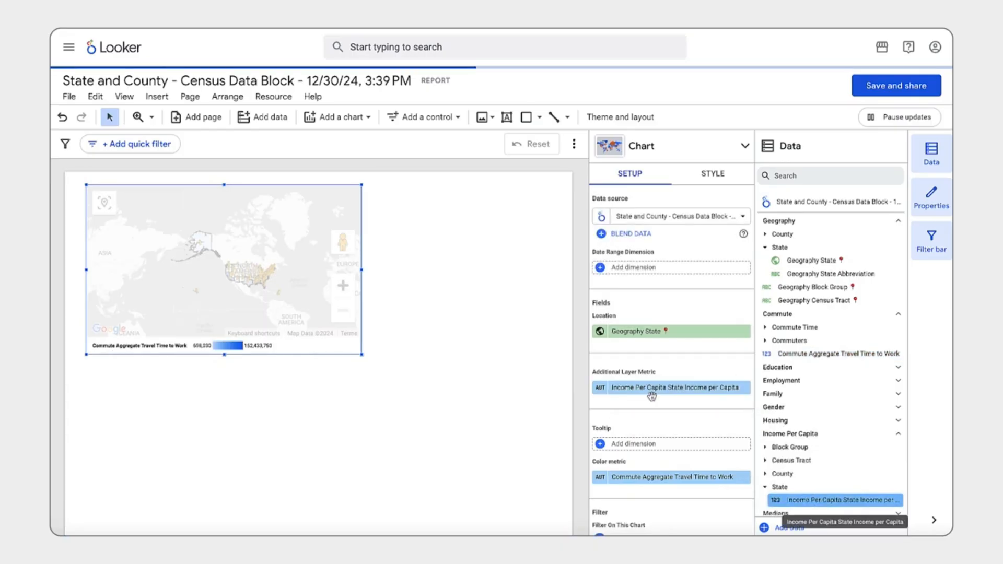
Enlarge the combo map to nearly the full page width and zoom its view in on North America.
left_click_drag(362, 355, 542, 446)
left_click(525, 370)
left_click(526, 371)
left_click_drag(495, 380, 431, 369)
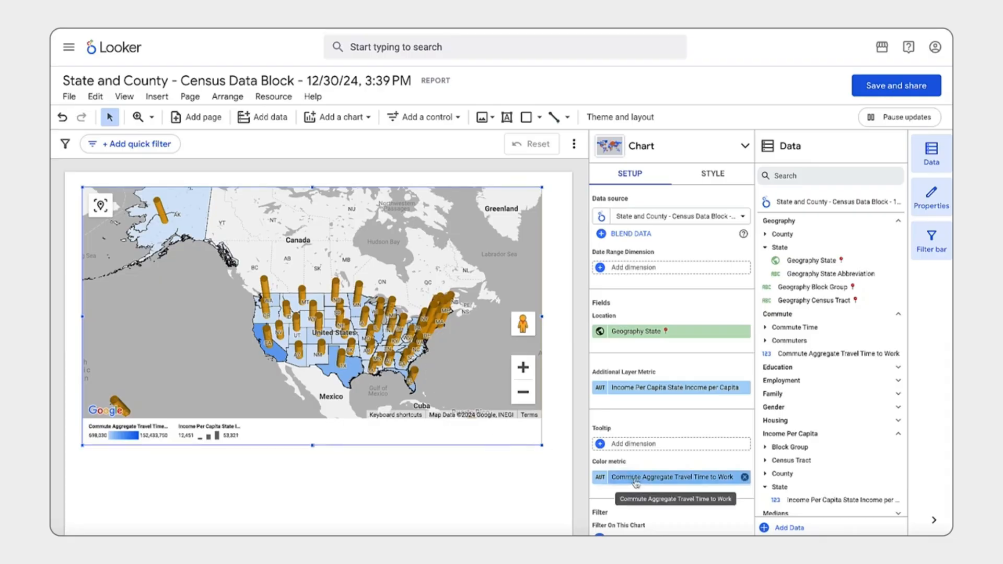
Swap the combo map's metrics: Commute Aggregate Travel Time to Work as additional layer metric, Income Per Capita State Income per Capita as color metric.
left_click_drag(636, 482, 645, 392)
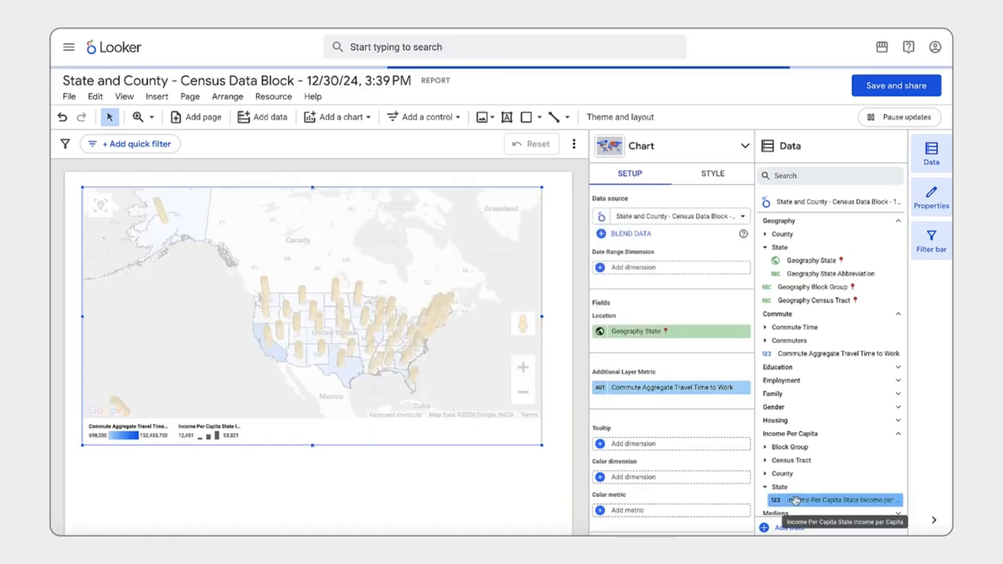
left_click_drag(795, 500, 634, 510)
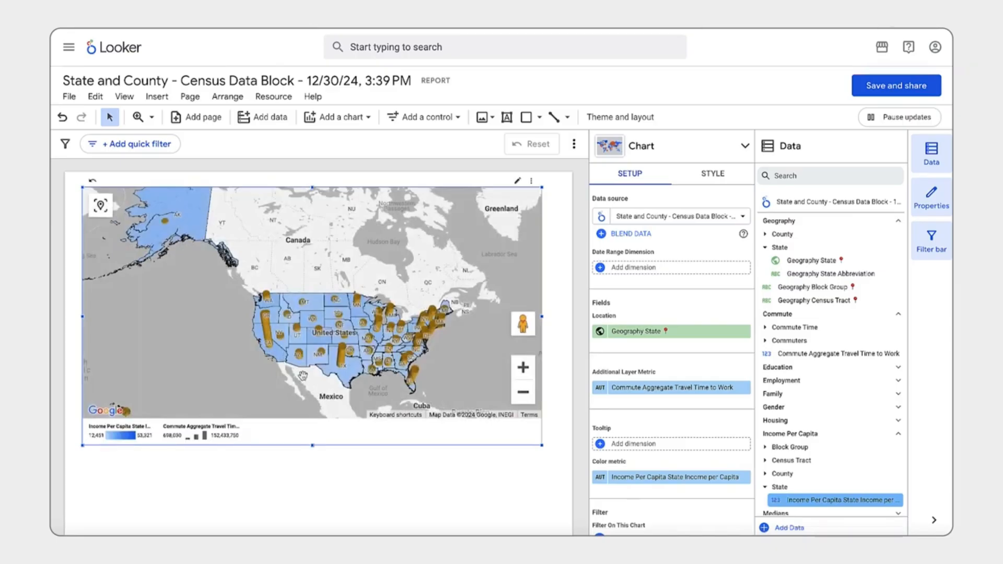
mouse_move(345, 362)
Add Sheet1 of the industry_data Excel file to the report as a data source, including the entire worksheet with first-row headers.
scroll(330, 485, "down", 1)
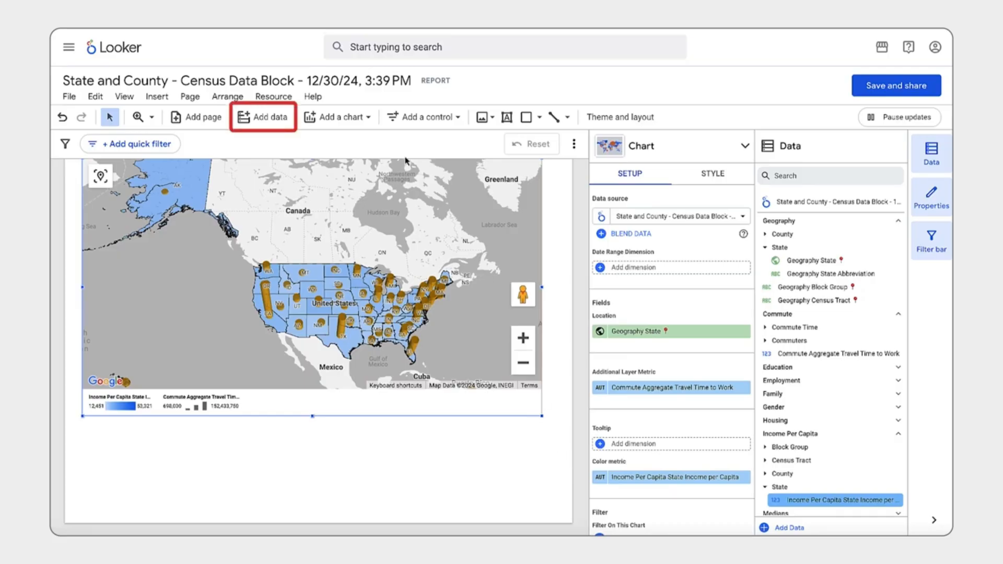
left_click(270, 119)
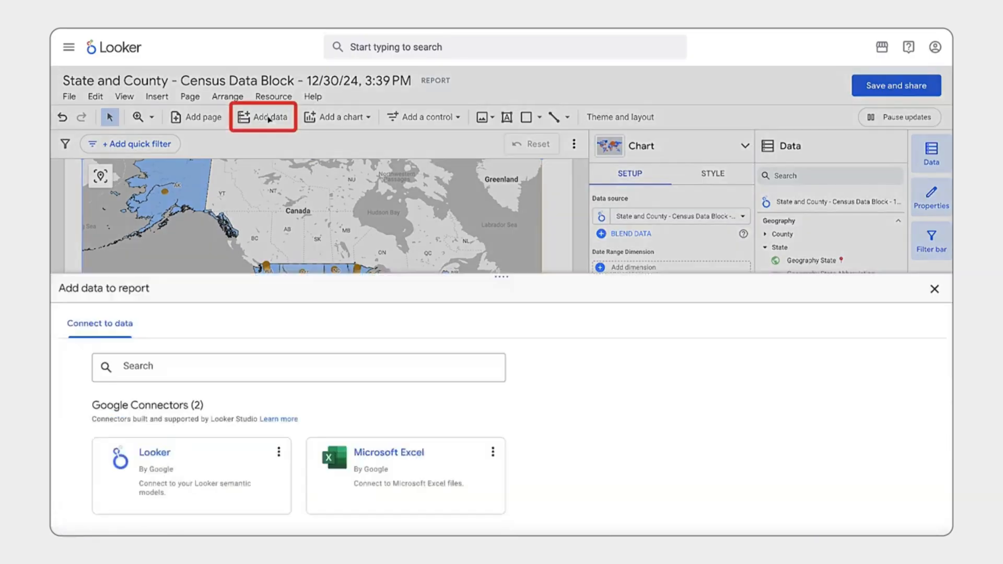
left_click(371, 380)
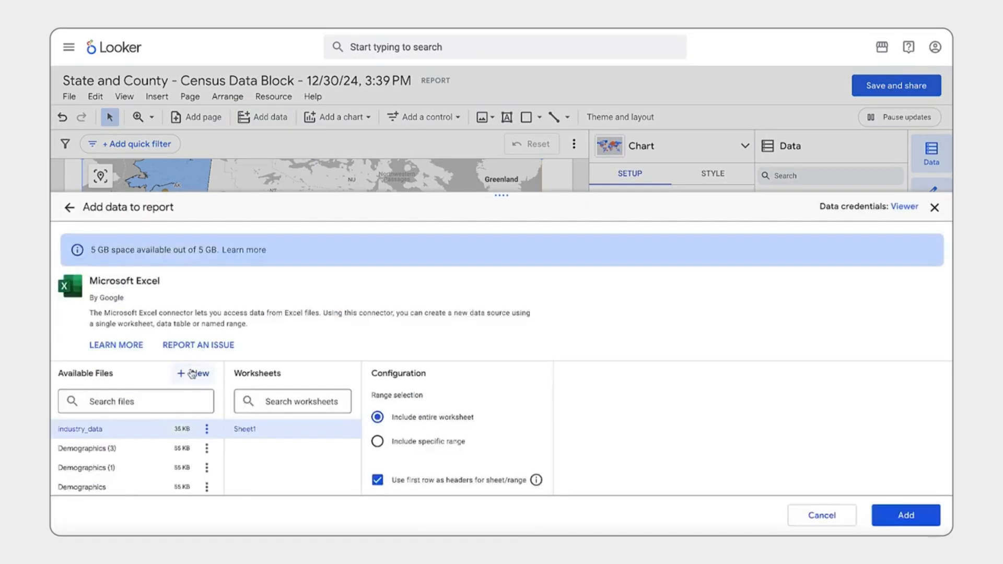
left_click(193, 375)
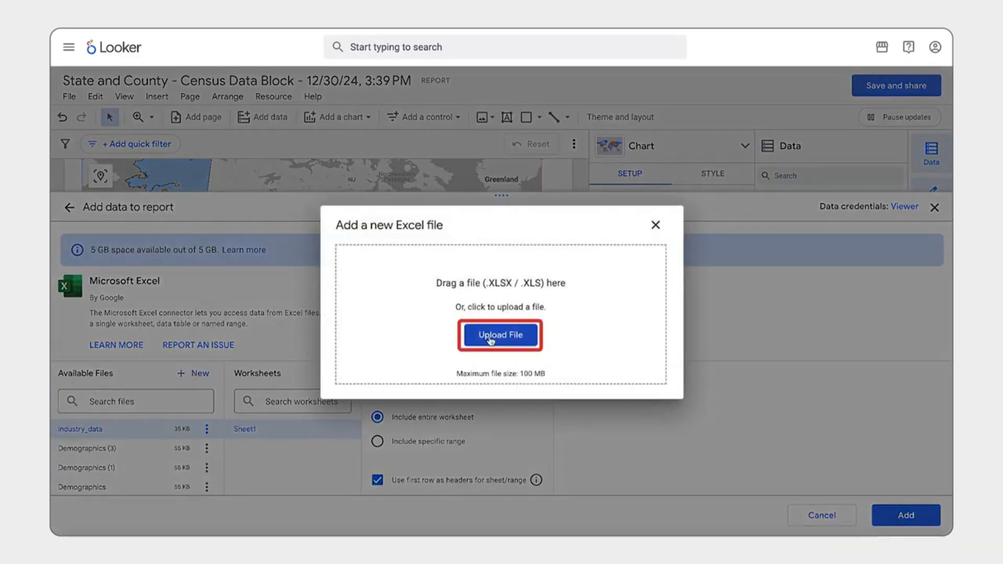
left_click(656, 225)
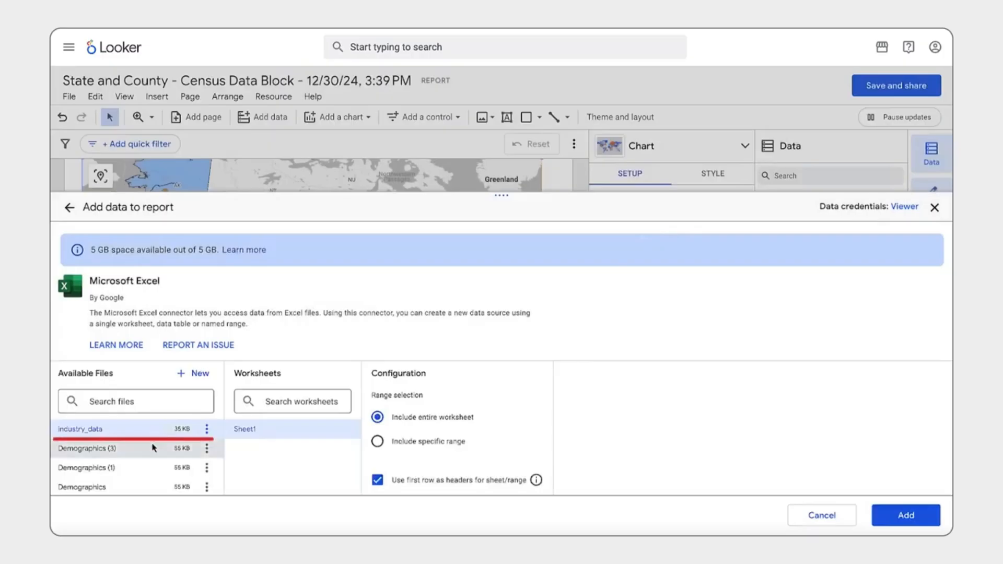
left_click(900, 516)
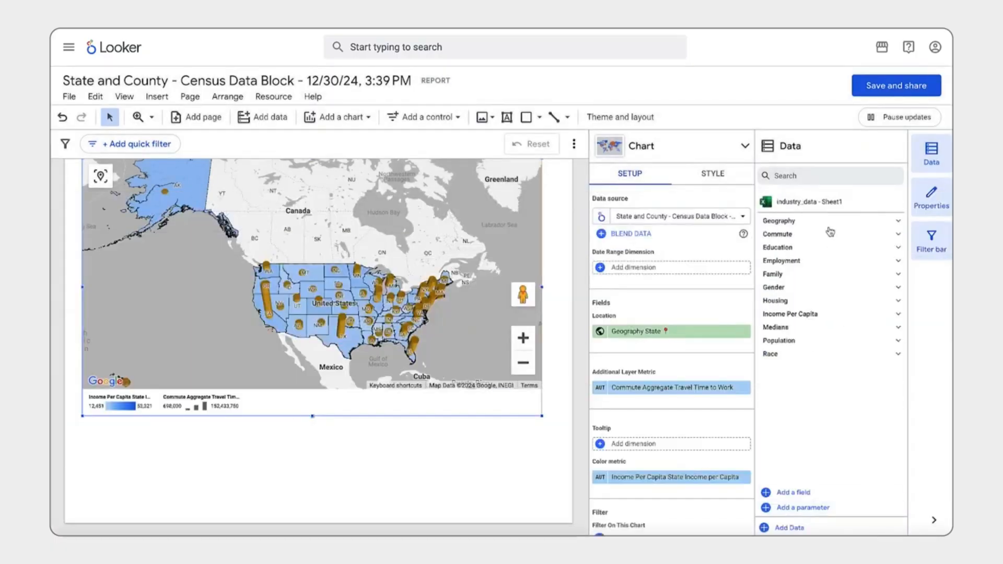
Add a table based on industry_data - Sheet1 beneath the combo map and adjust the layout so both fit on the page.
left_click(338, 118)
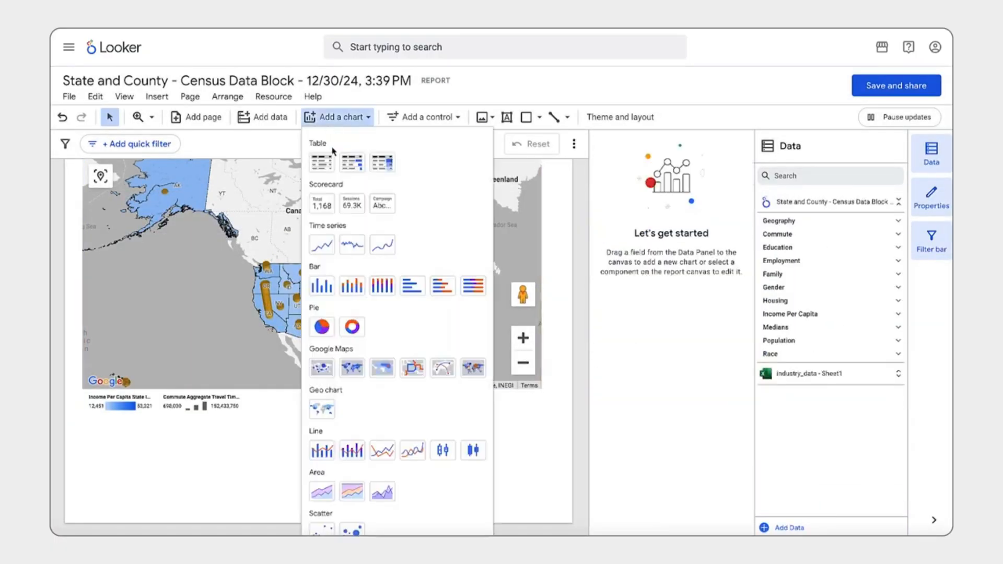
left_click(321, 165)
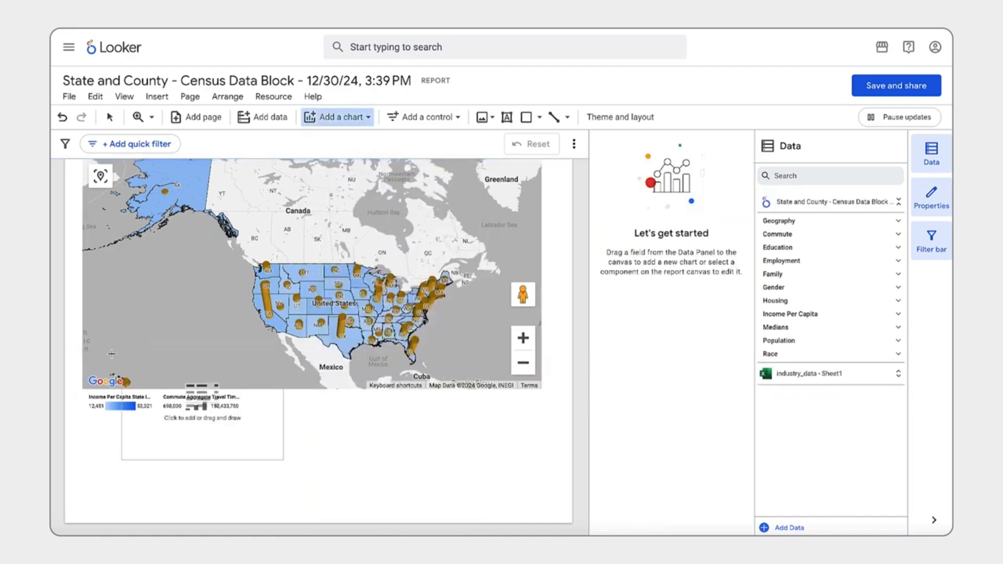
left_click(83, 416)
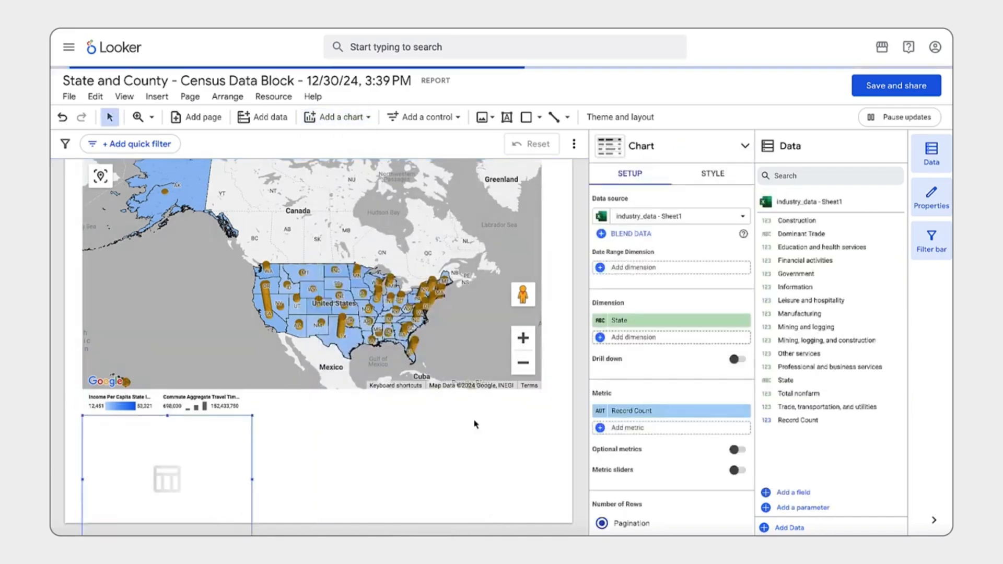
left_click(497, 403)
left_click_drag(527, 419, 515, 370)
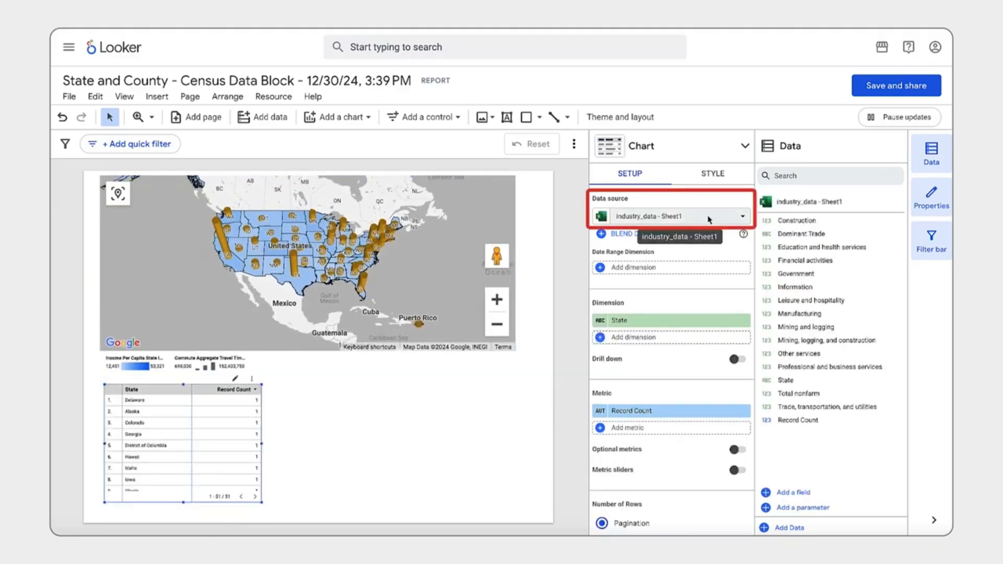
Change the State field's type to Country subdivision (1st level) in the industry_data - Sheet1 source and return to the report.
left_click(709, 216)
left_click(664, 445)
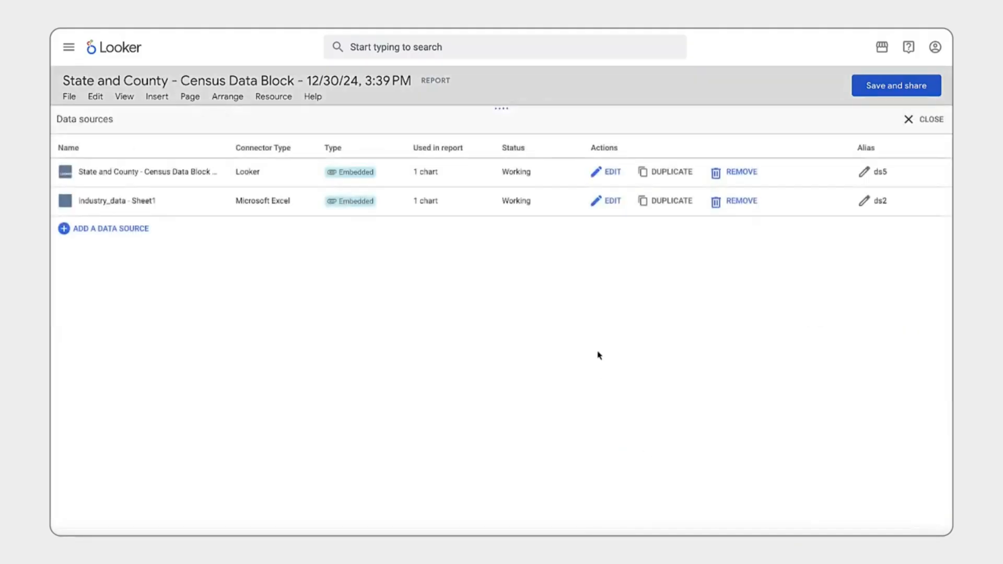
left_click(608, 201)
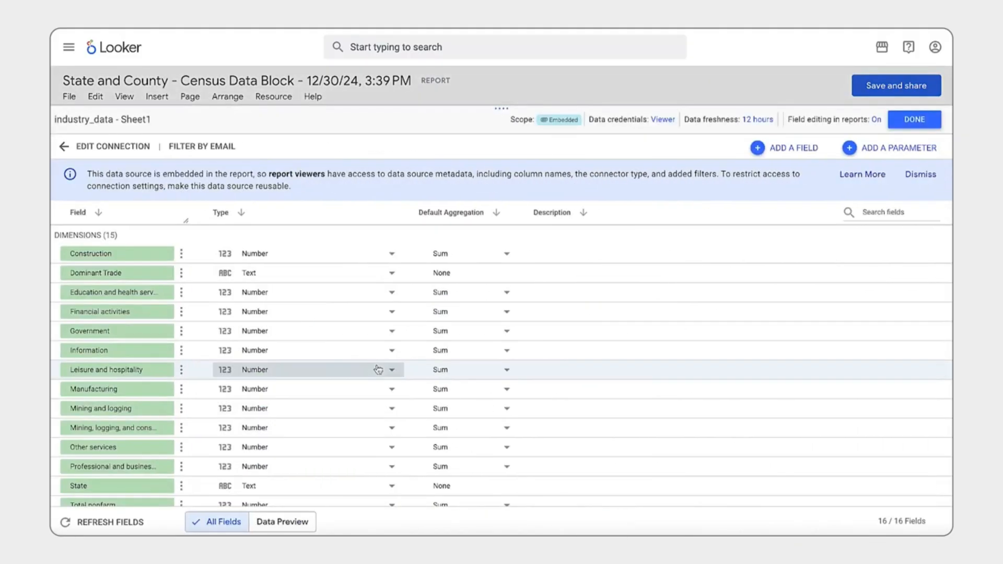
left_click(251, 486)
mouse_move(280, 475)
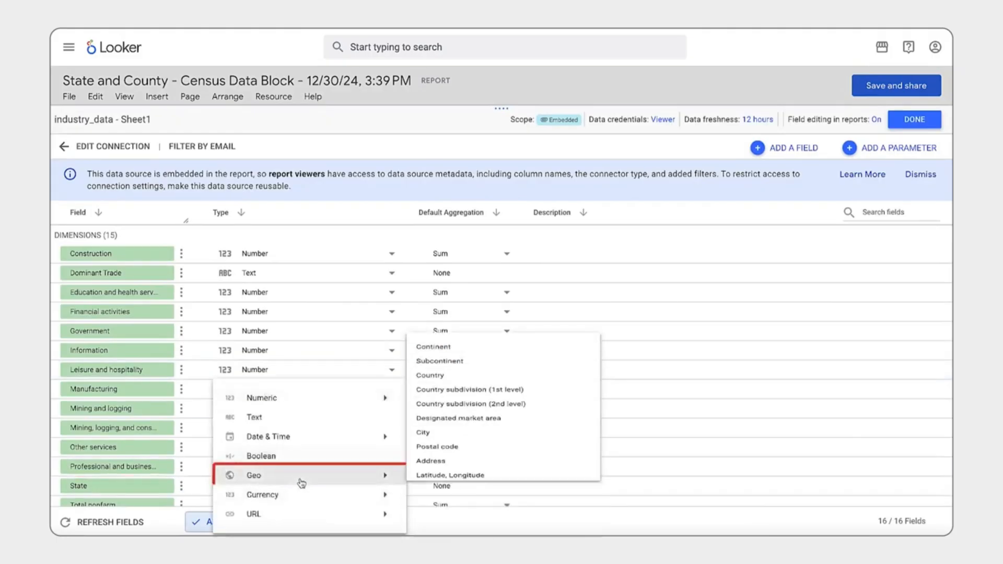
left_click(470, 410)
left_click(567, 336)
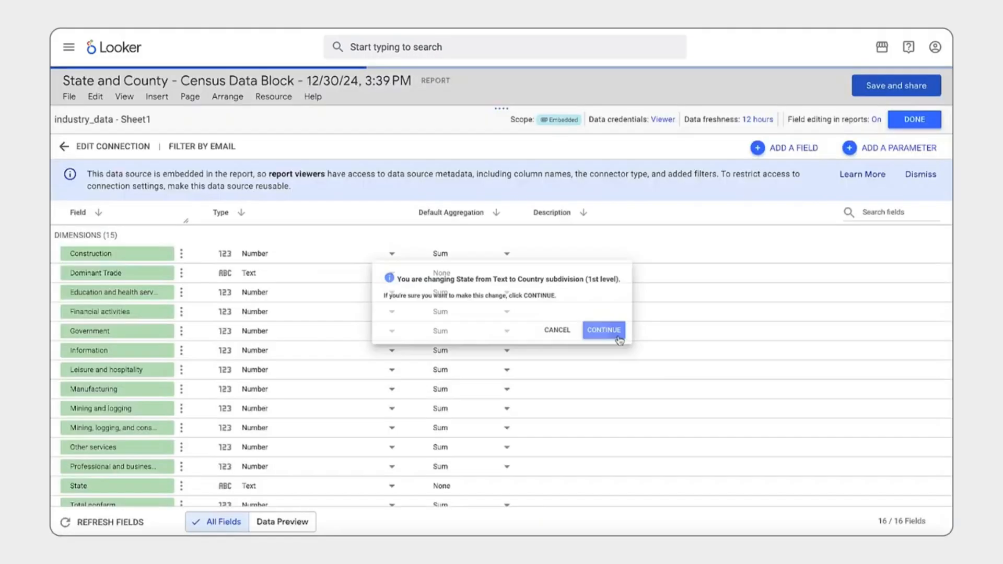
left_click(921, 121)
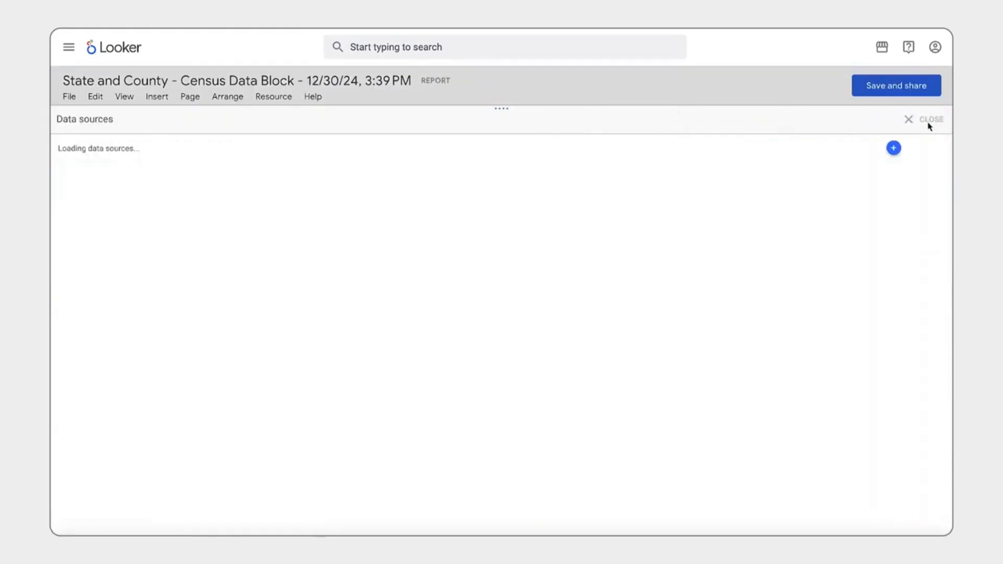
left_click(930, 124)
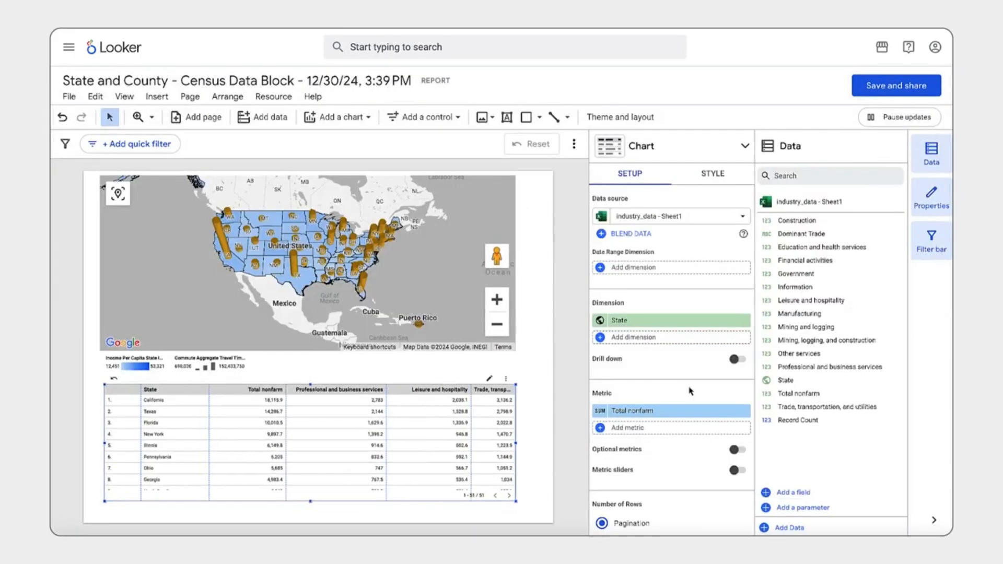
Add Professional and business services, Leisure and hospitality, Trade, transportation, and utilities, Information, Financial activities and Government as metrics of the table.
left_click_drag(830, 367, 700, 437)
left_click_drag(800, 301, 680, 454)
left_click_drag(799, 407, 674, 462)
left_click_drag(795, 287, 677, 478)
left_click_drag(690, 455, 680, 510)
left_click_drag(797, 273, 653, 518)
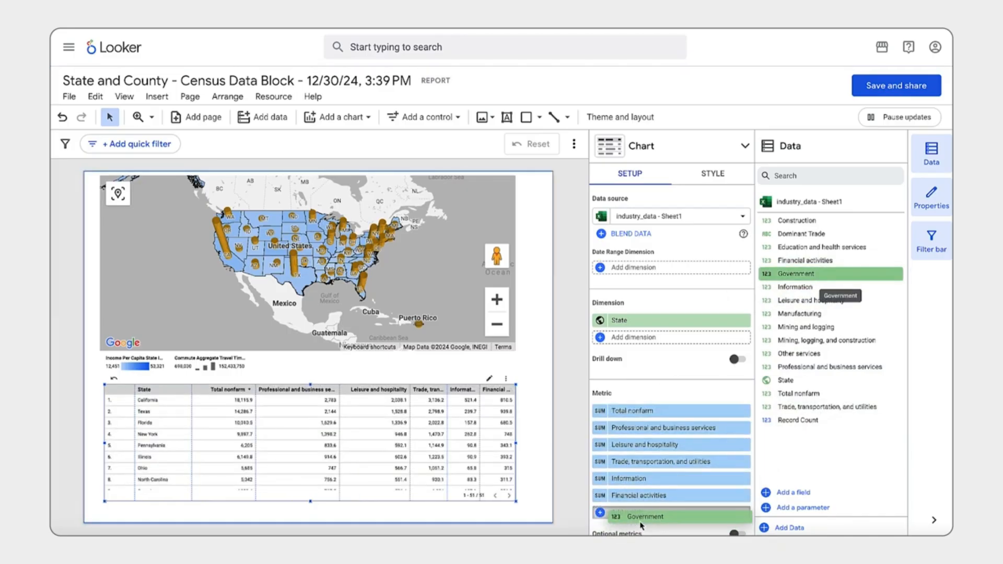
Apply the Edge theme and save the report as Aggregate Travel Times in the Excel Connectors folder of My Folder.
left_click(627, 118)
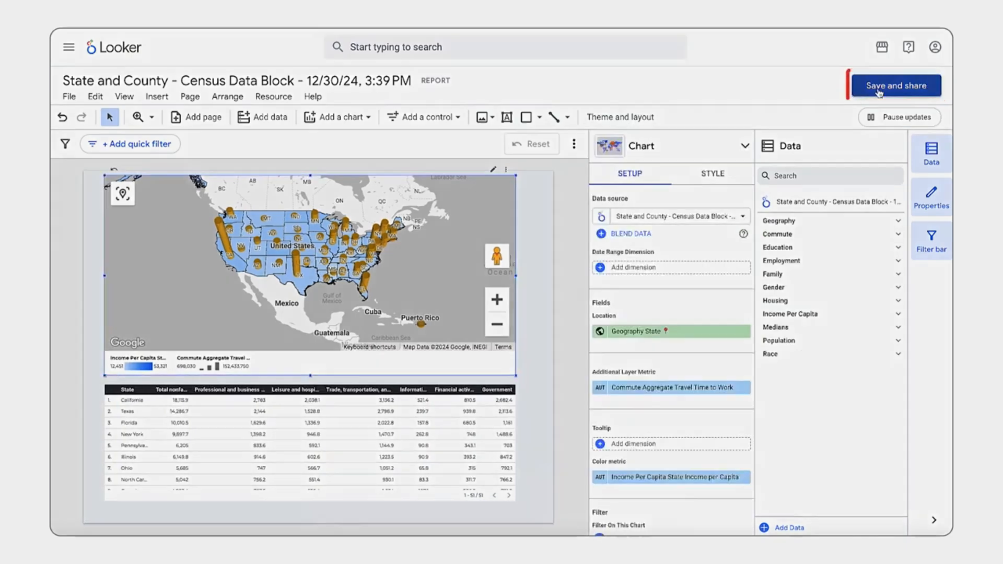
left_click(883, 89)
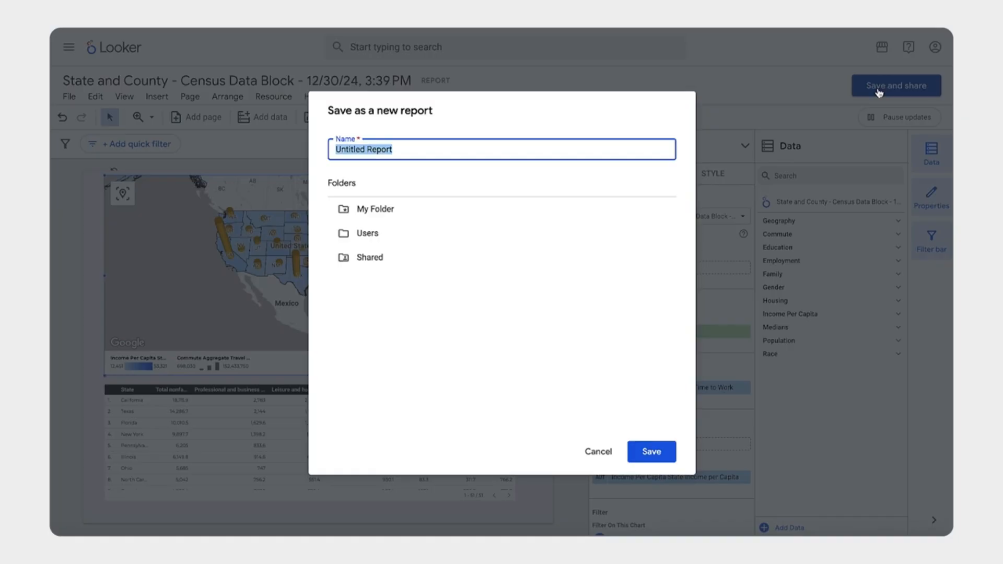
left_click(499, 216)
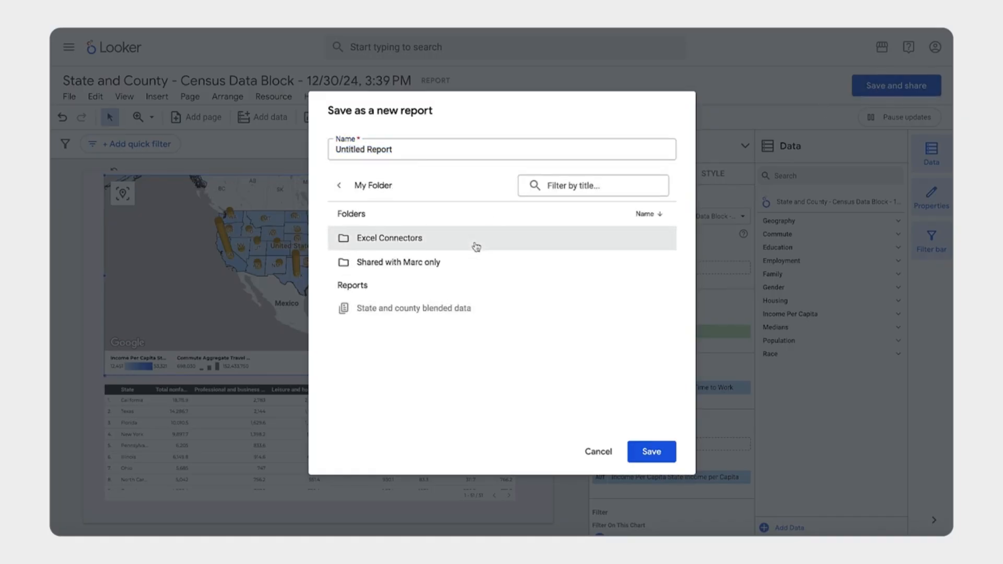
triple_click(431, 148)
type("Aggregate Travel Times")
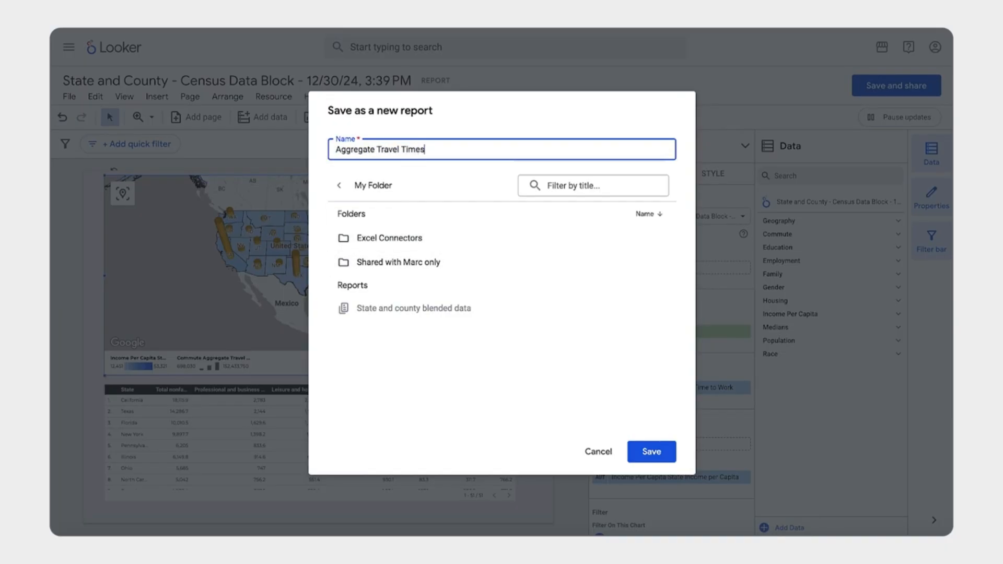
left_click(501, 241)
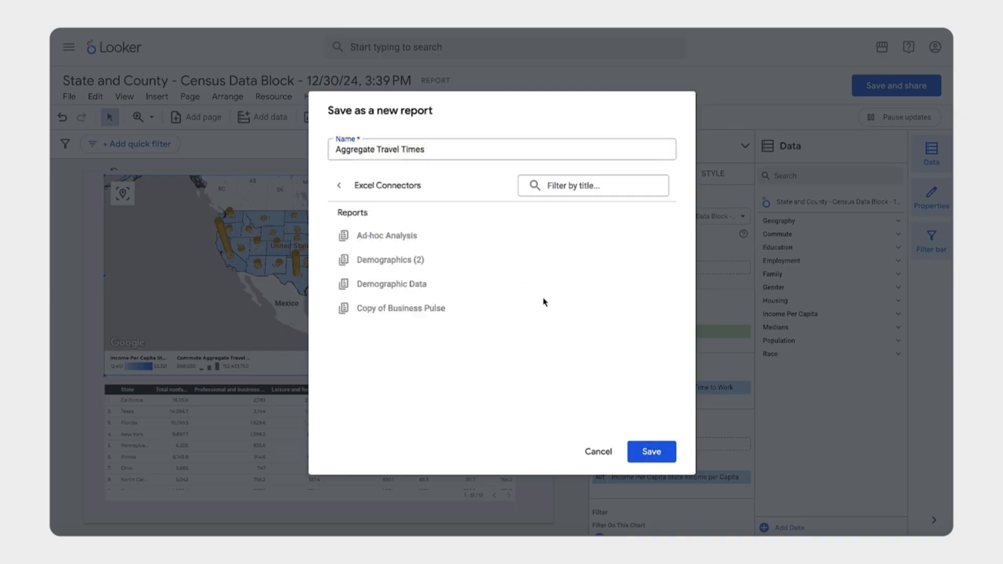
left_click(650, 453)
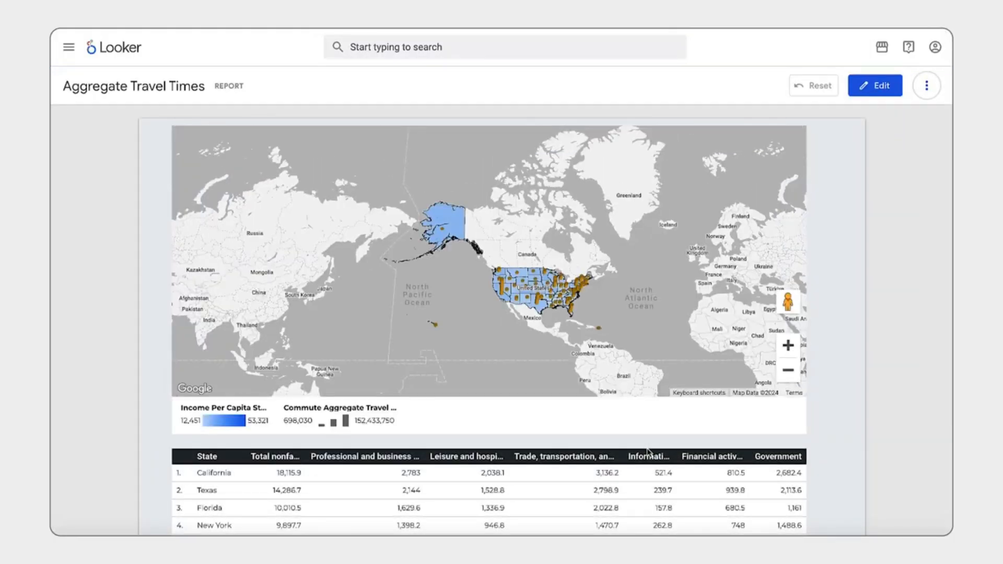
Zoom the saved report's map in on North America and sort the table by Government in ascending order.
left_click(788, 346)
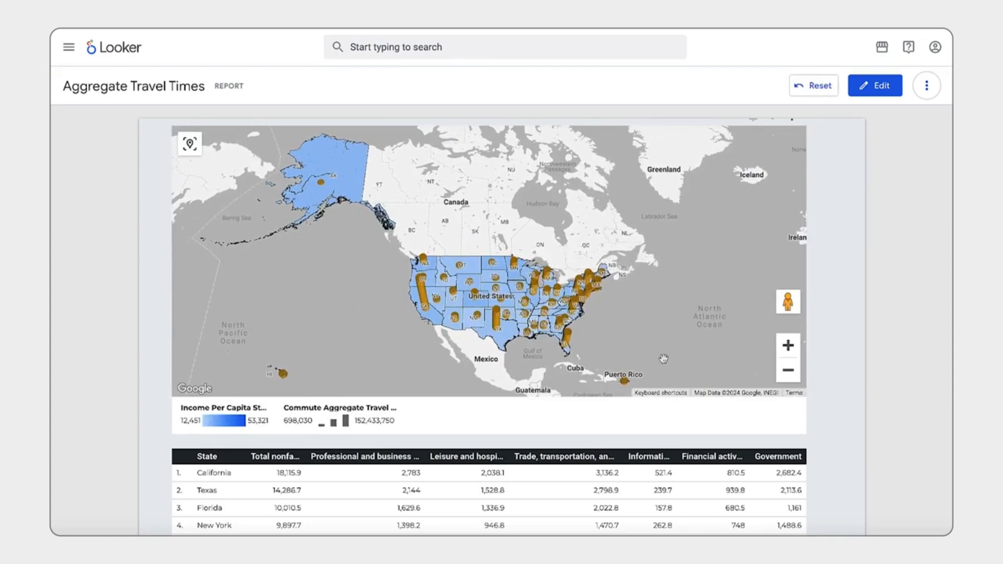
scroll(692, 406, "down", 3)
scroll(690, 444, "down", 6)
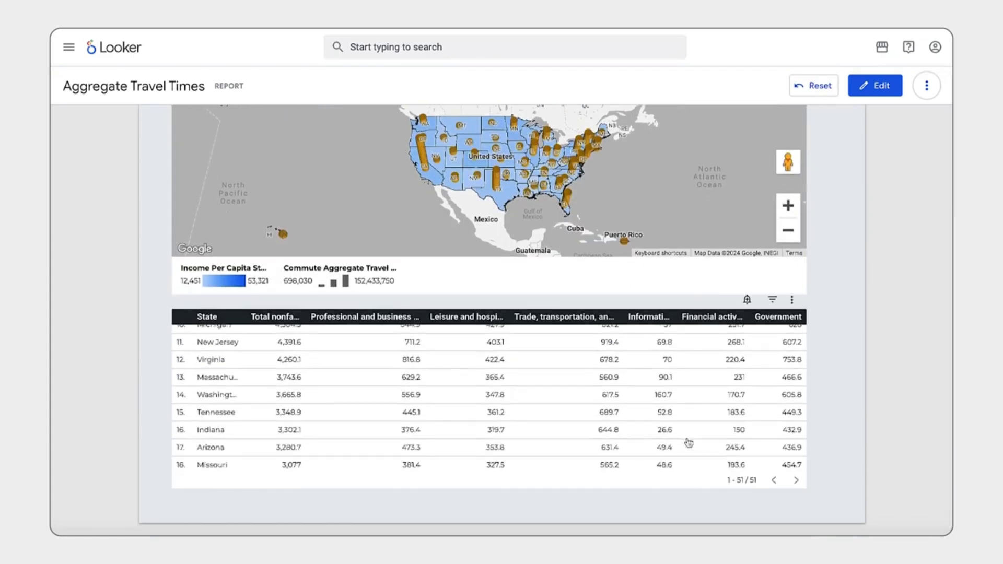
scroll(689, 444, "up", 6)
left_click(776, 318)
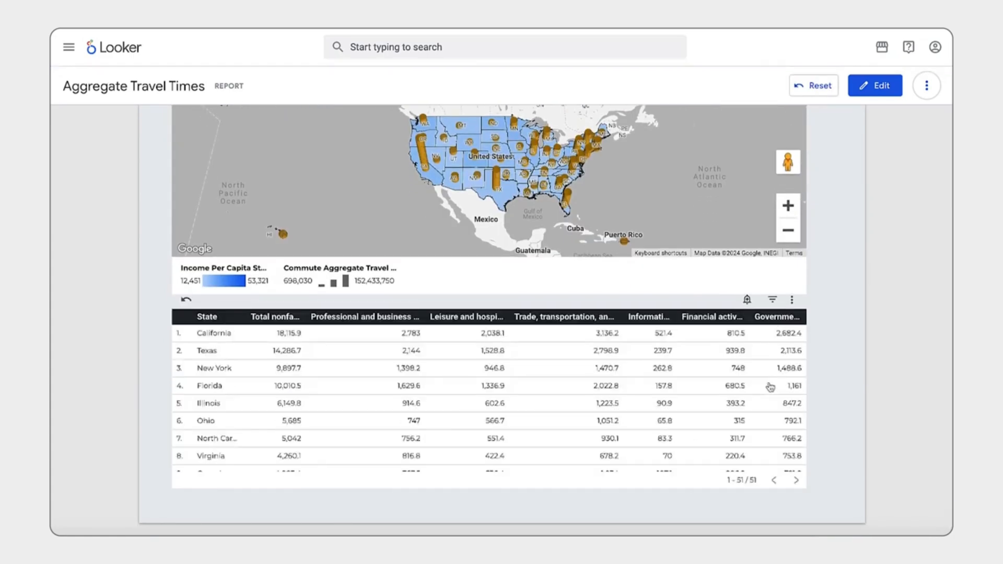
left_click(778, 318)
scroll(840, 224, "up", 3)
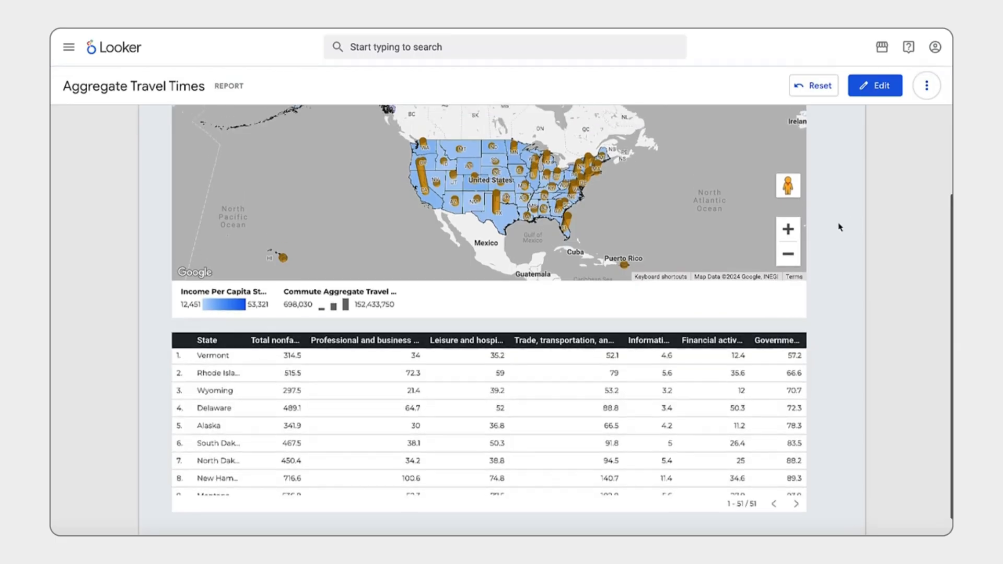
Open the Excel Connectors folder inside the personal folder.
left_click(69, 47)
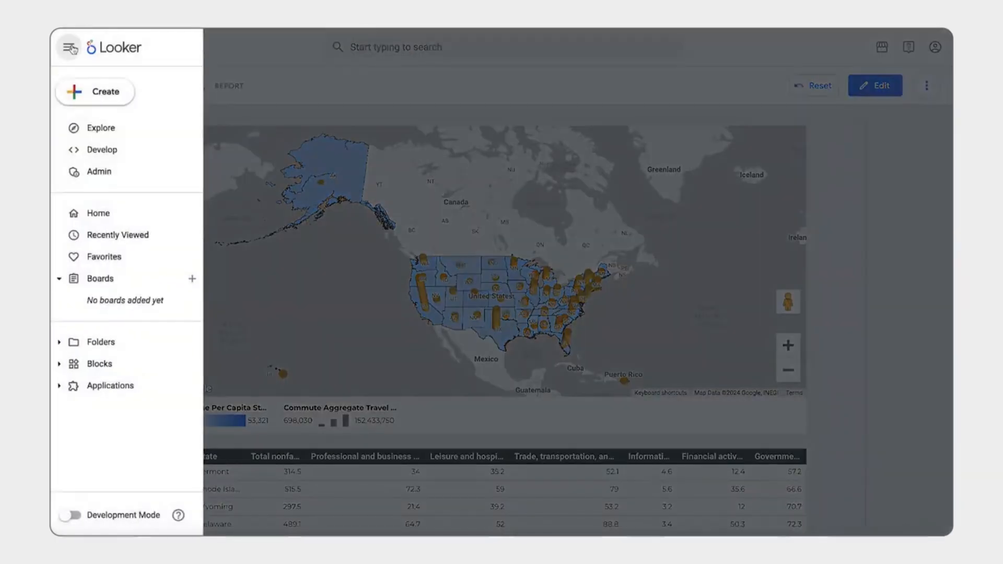
left_click(97, 345)
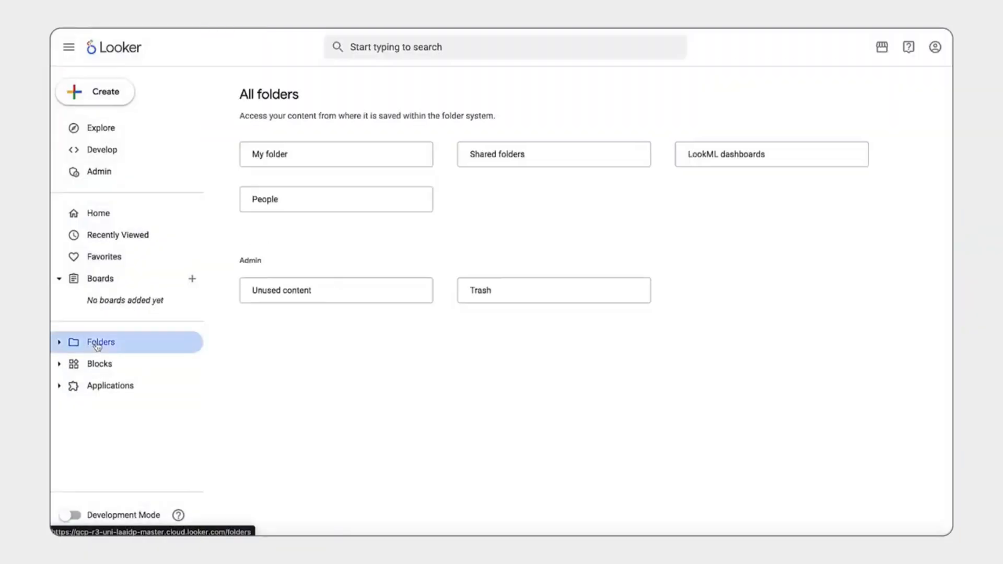
left_click(293, 164)
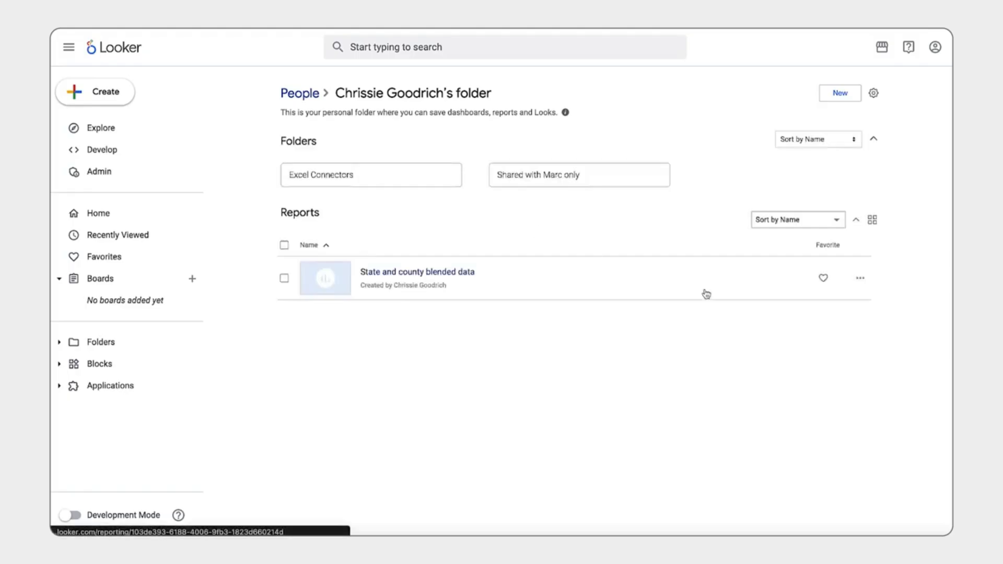
left_click(426, 177)
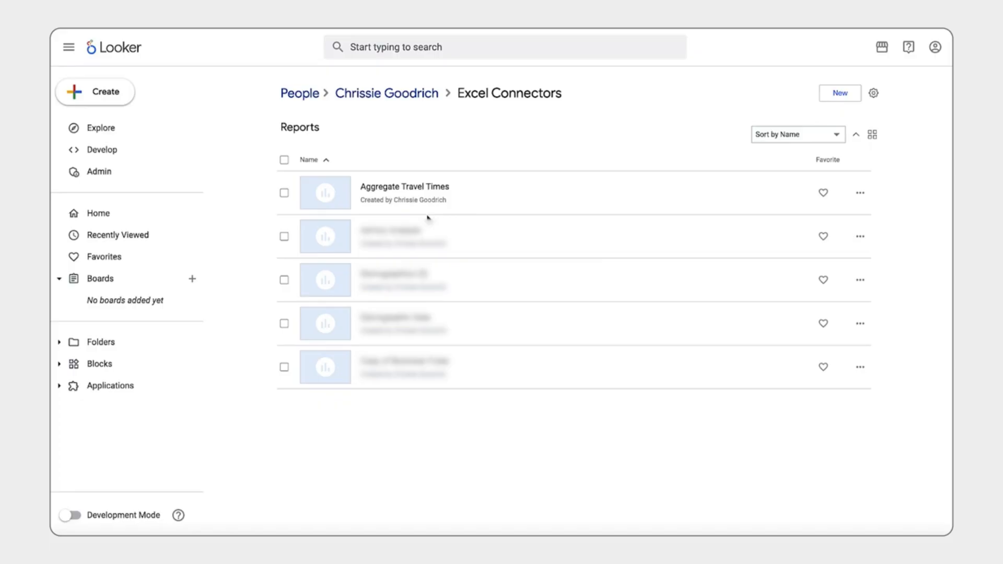
Copy the Aggregate Travel Times report into the Report Sharing Tester folder under Shared.
left_click(860, 193)
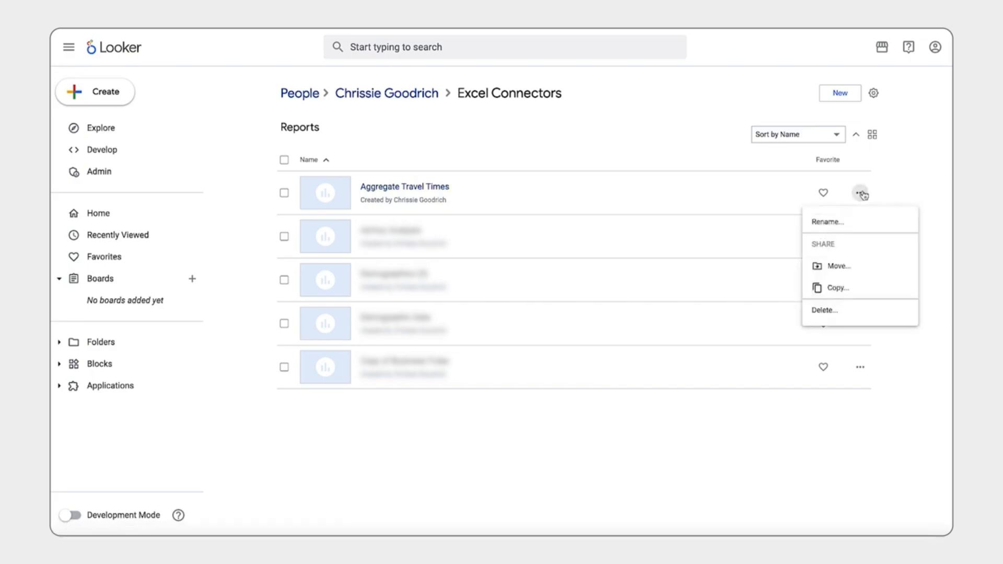
left_click(856, 297)
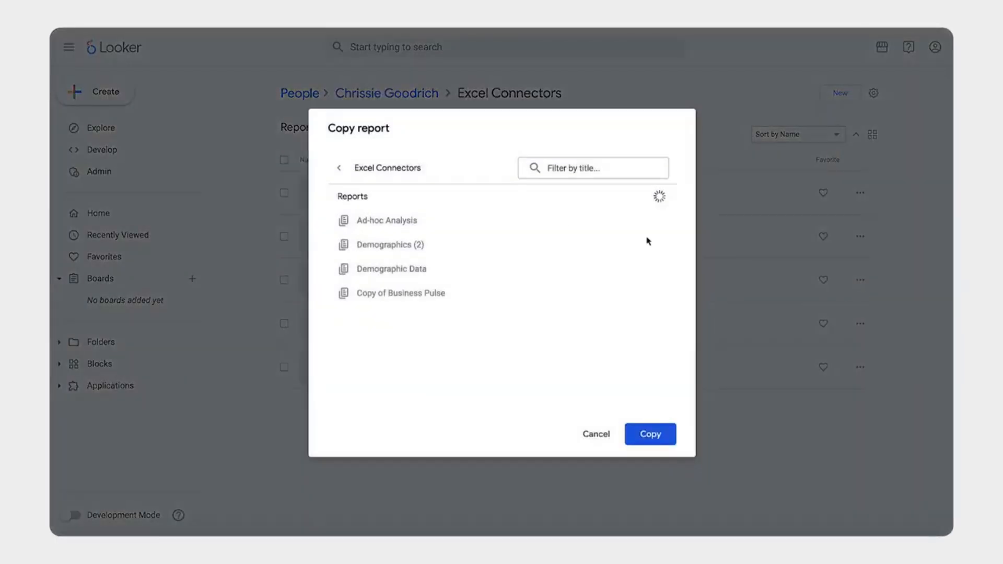
left_click(339, 169)
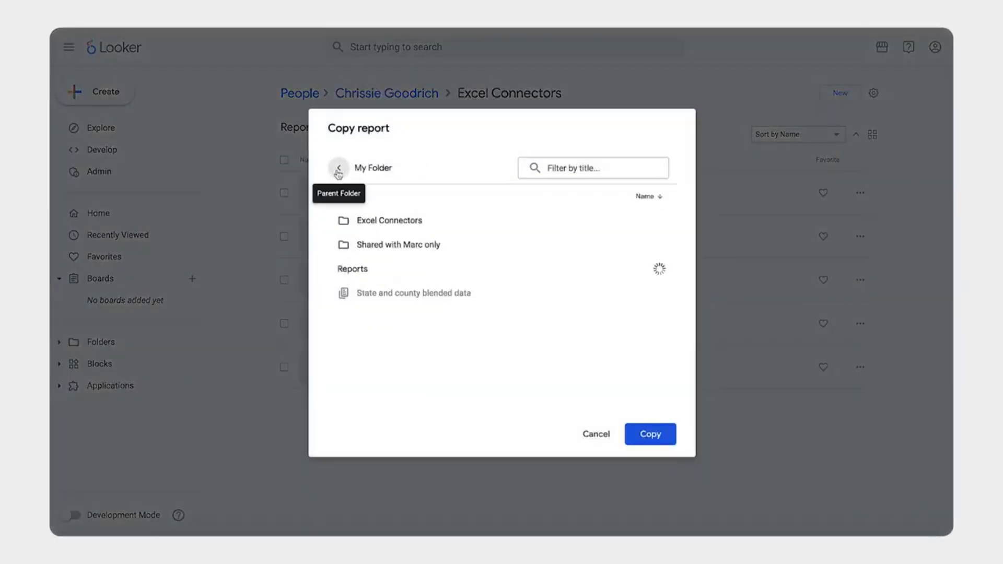
left_click(339, 170)
left_click(349, 233)
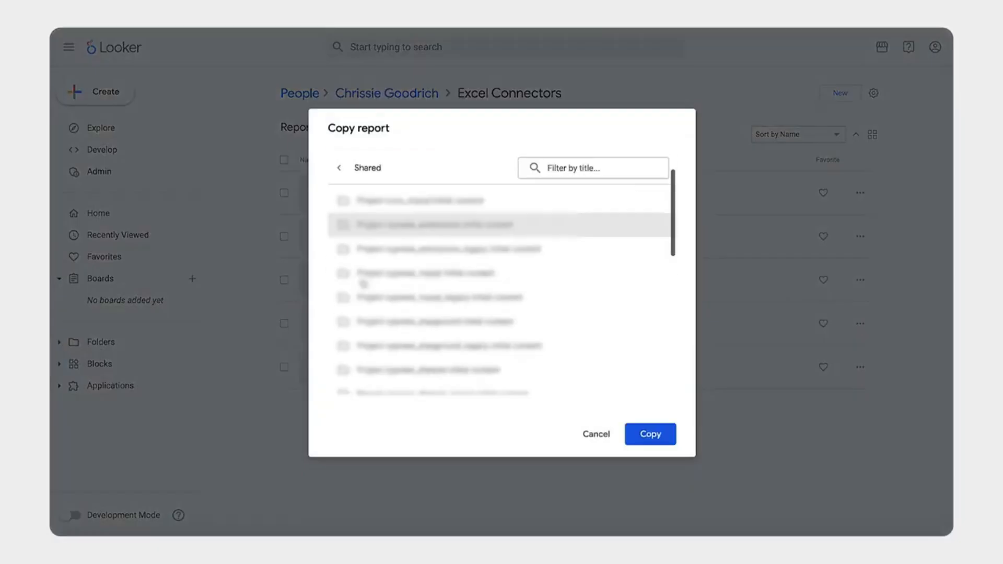
scroll(363, 284, "down", 5)
scroll(377, 262, "up", 1)
left_click(378, 254)
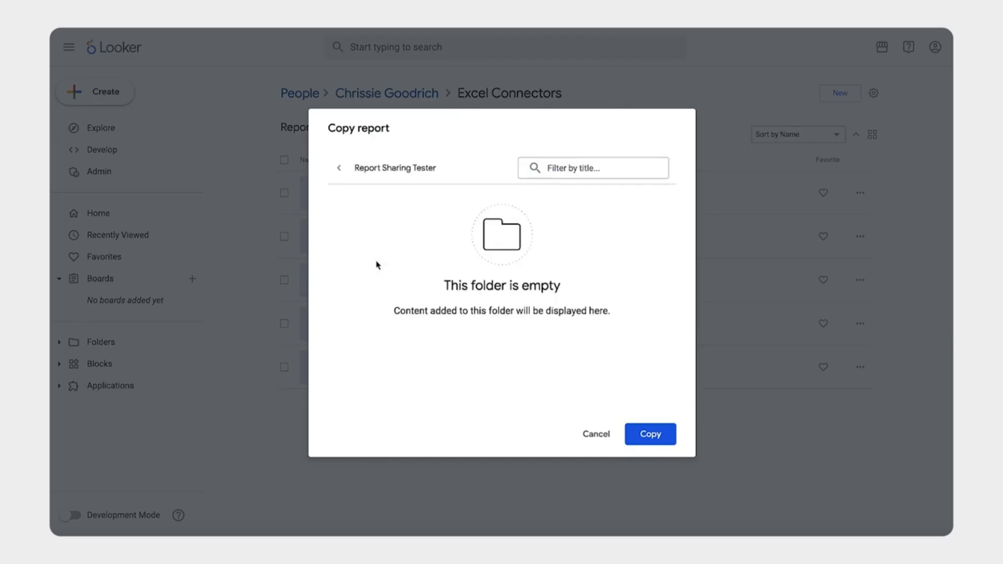
left_click(653, 437)
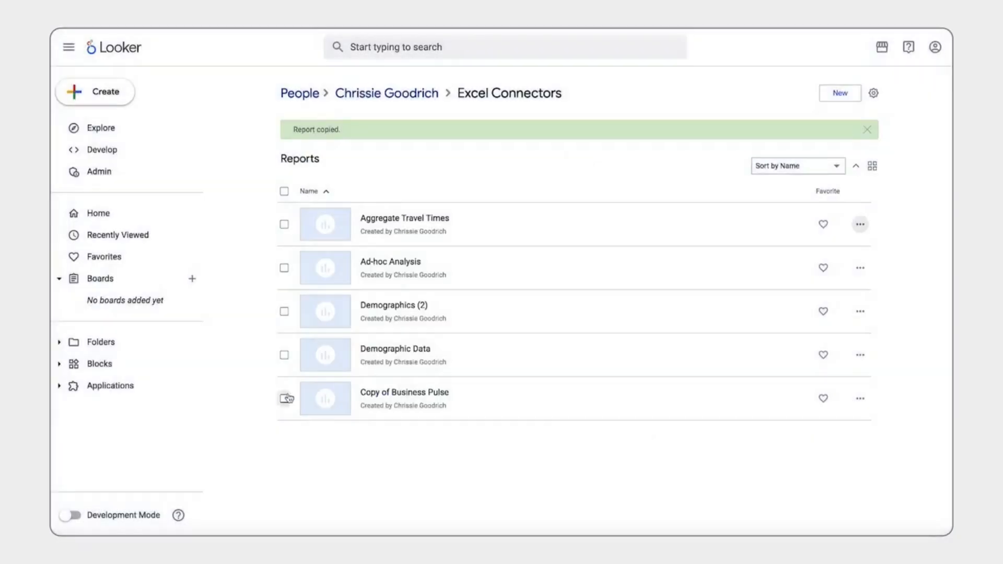
Open the Report Sharing Tester folder in the shared folders to check for the copied report.
left_click(101, 342)
left_click(541, 163)
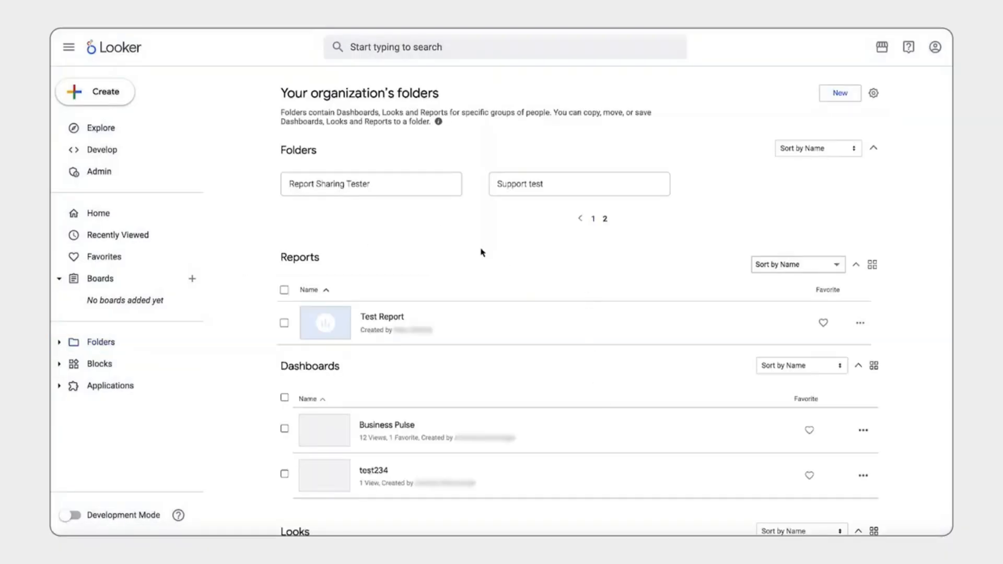
left_click(421, 187)
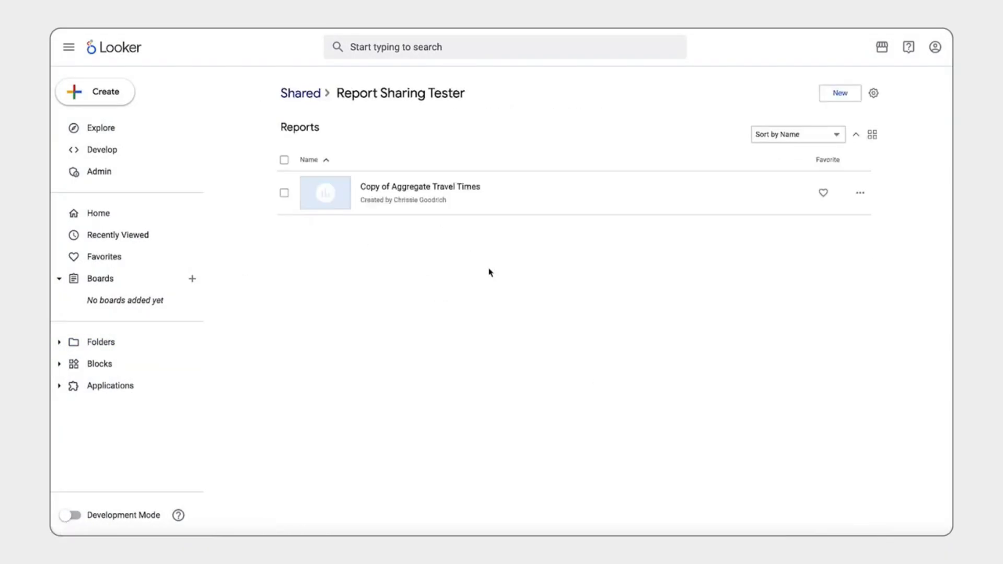